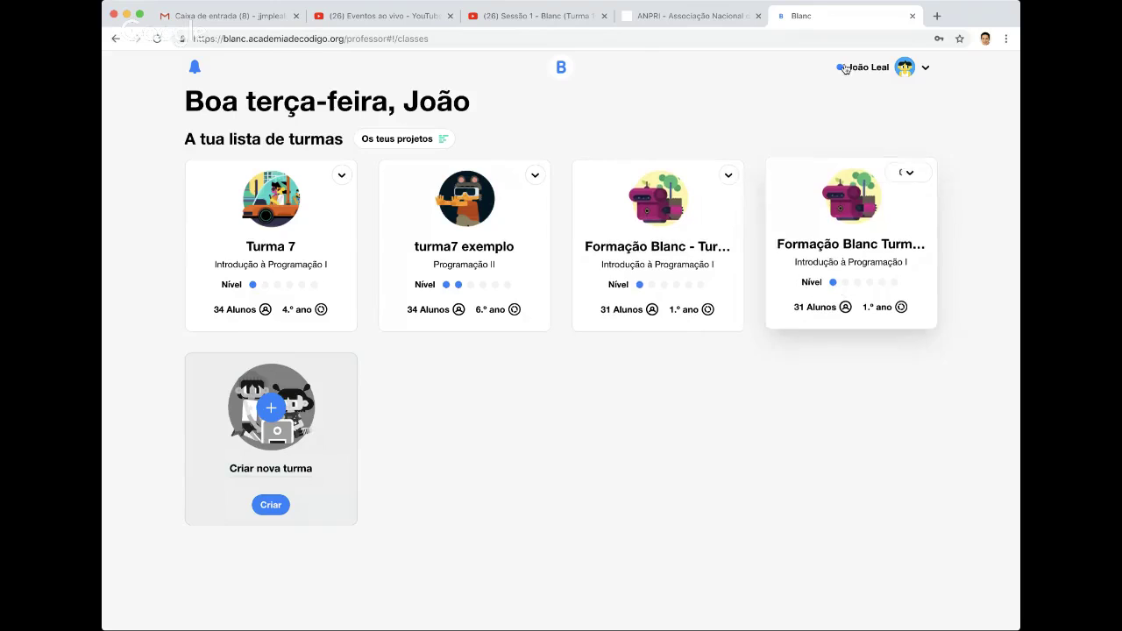
Step: Open the teacher profile, review the data of the active classes, and return to the class list
left_click(903, 69)
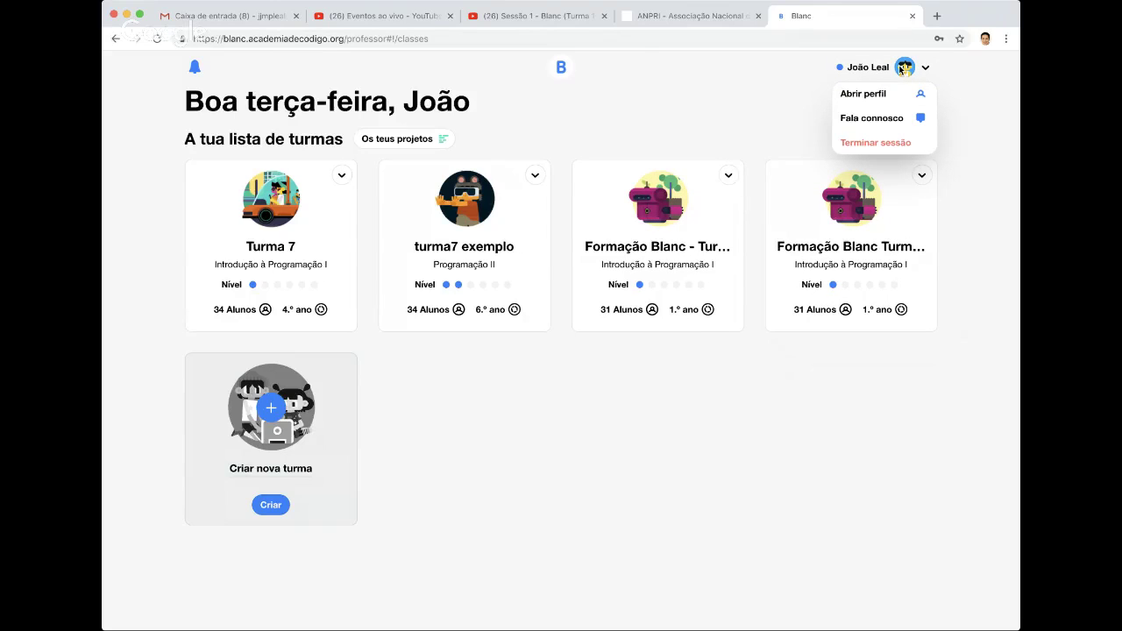
left_click(881, 96)
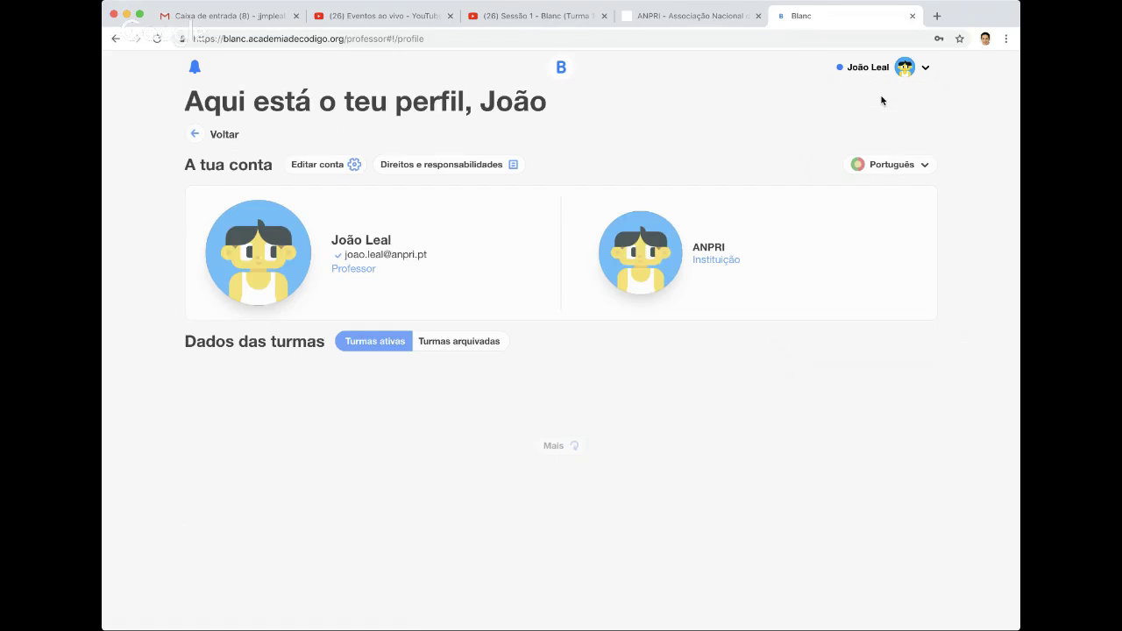
scroll(649, 139, "down", 5)
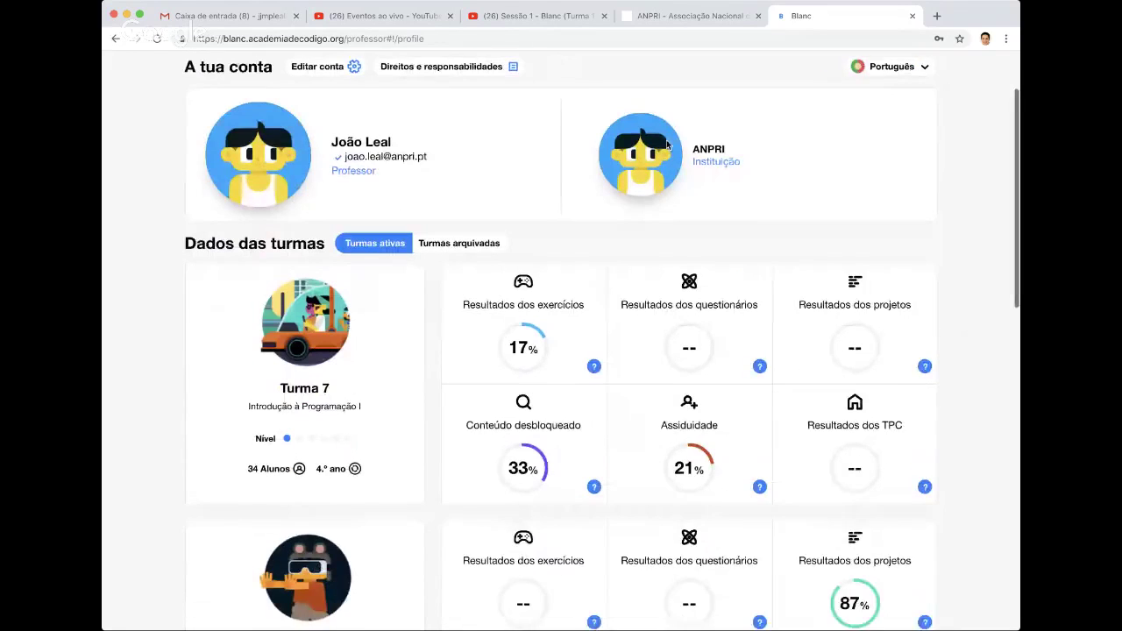
scroll(737, 261, "down", 1)
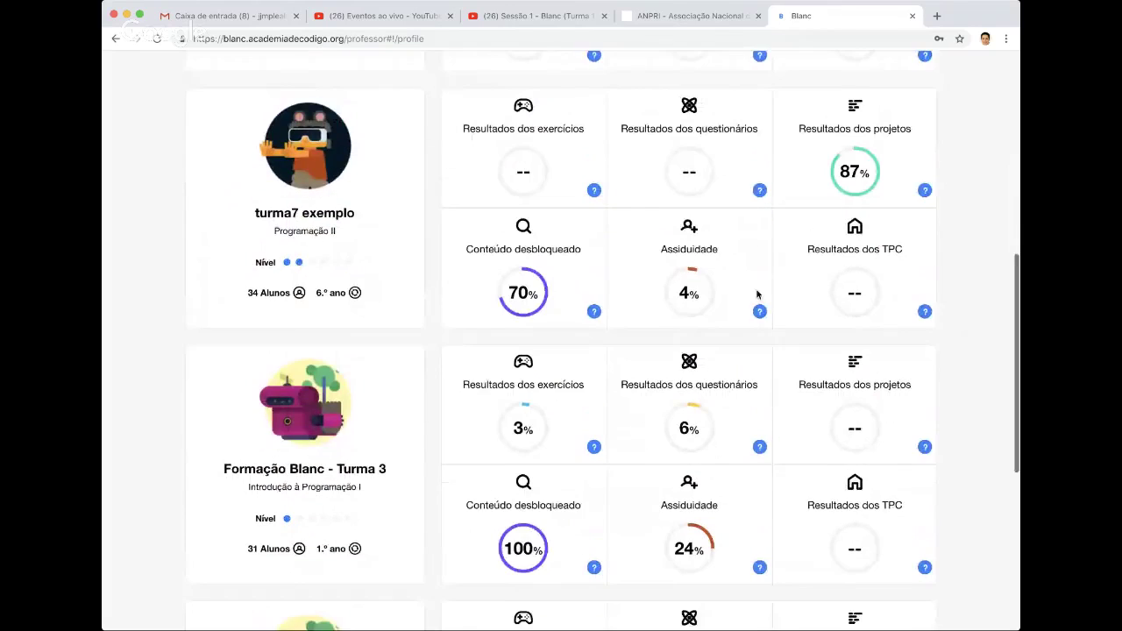
scroll(666, 296, "down", 1)
scroll(664, 293, "up", 8)
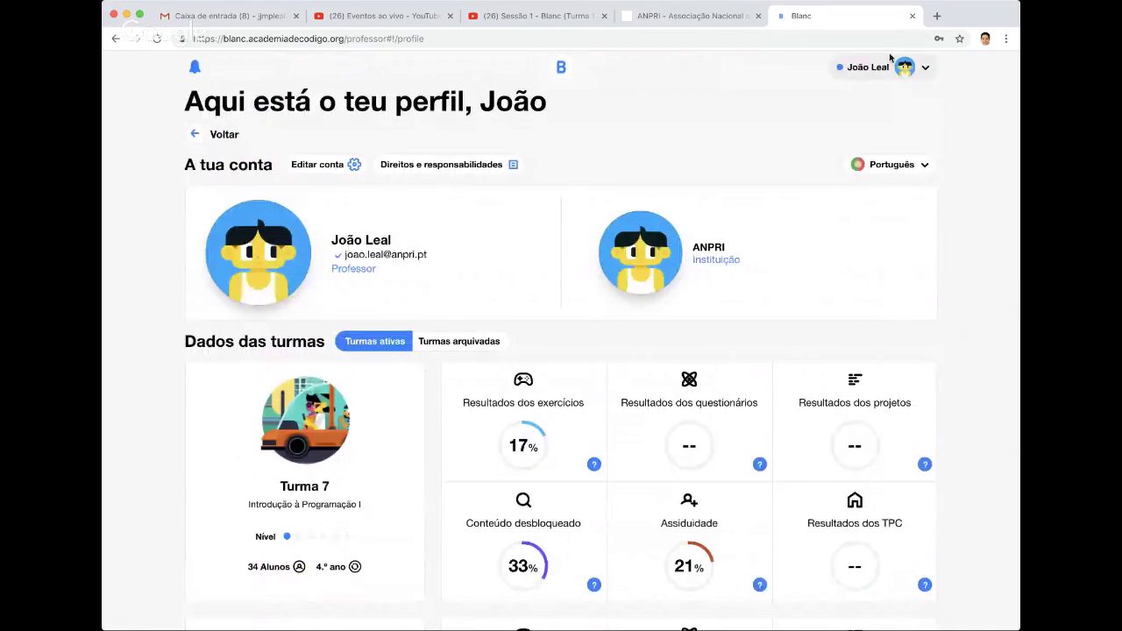
left_click(885, 70)
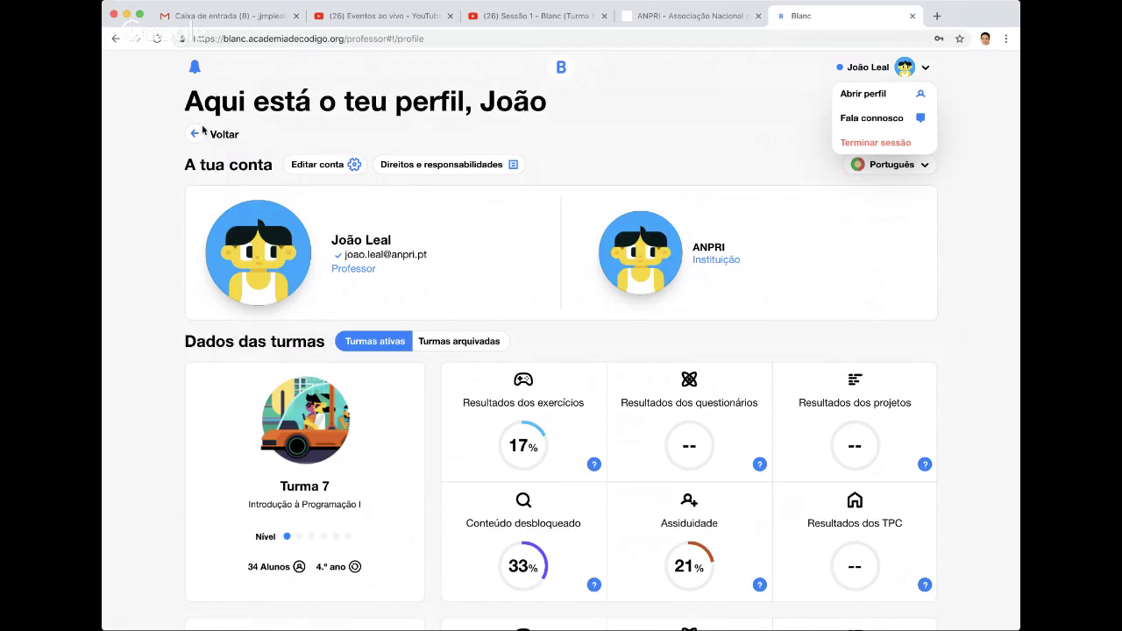
scroll(205, 135, "down", 1)
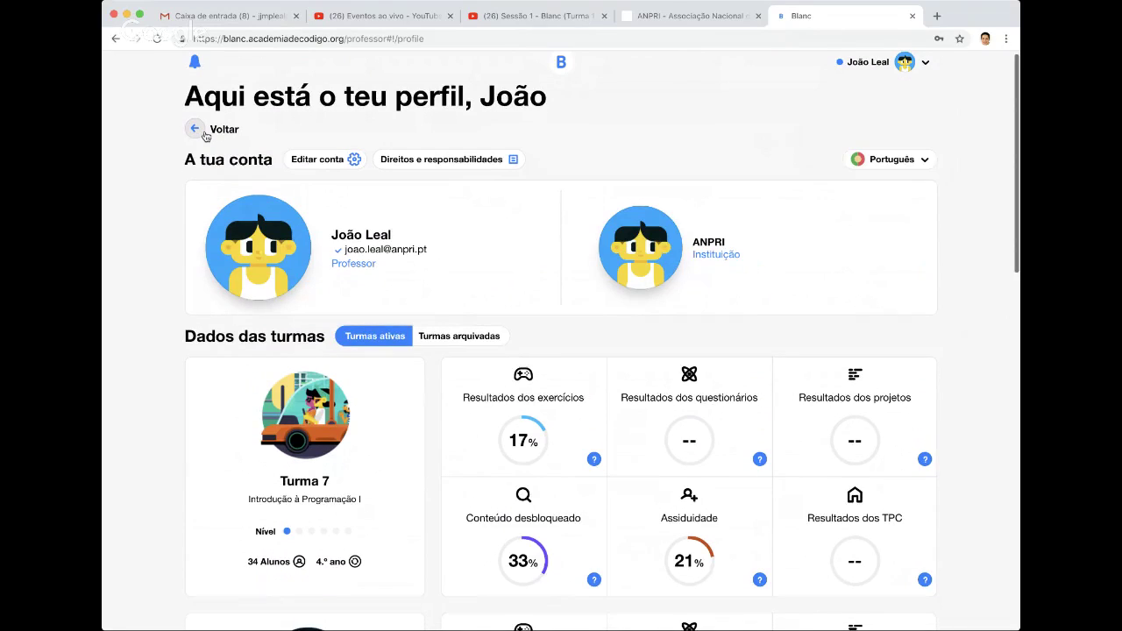
left_click(195, 129)
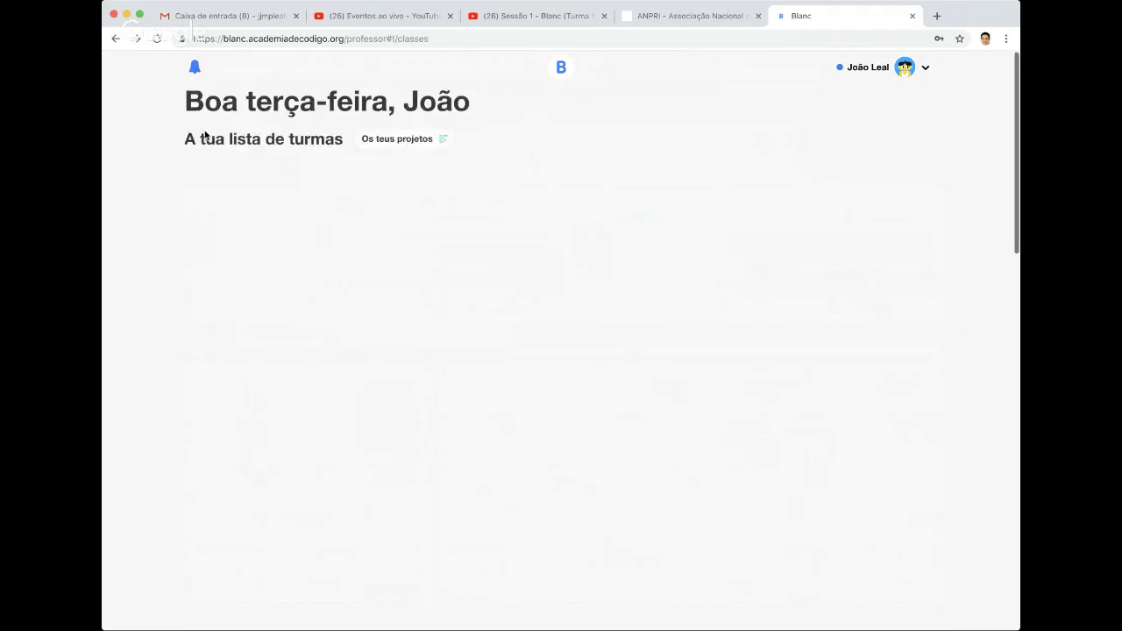
Step: Reopen the teacher profile and view the account details form, closing it without changes
left_click(841, 70)
left_click(853, 97)
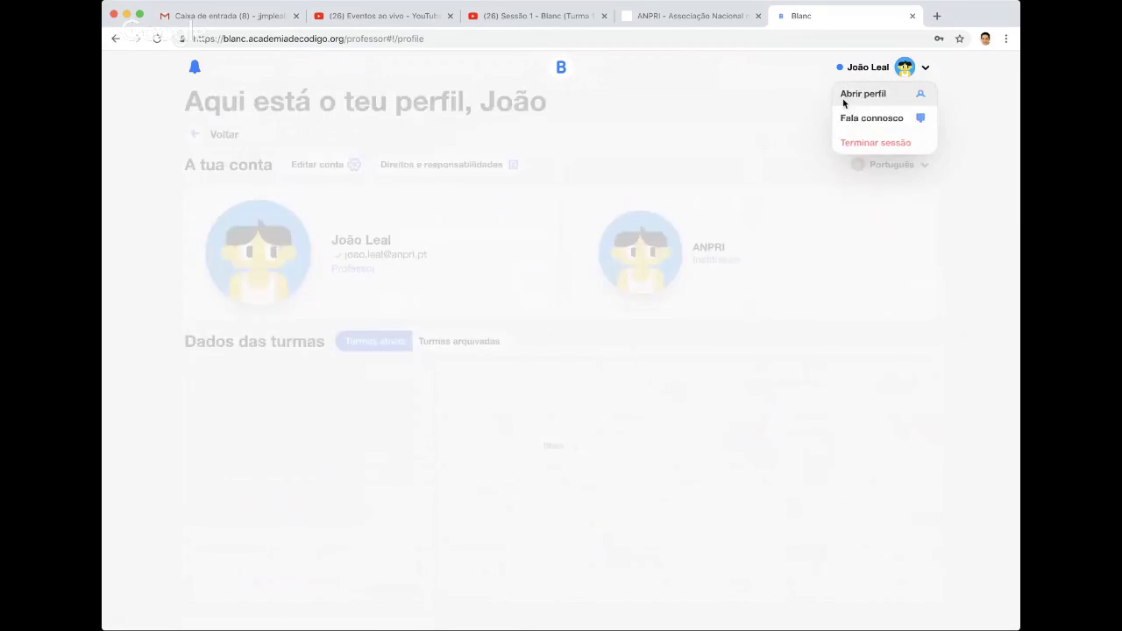
left_click(327, 167)
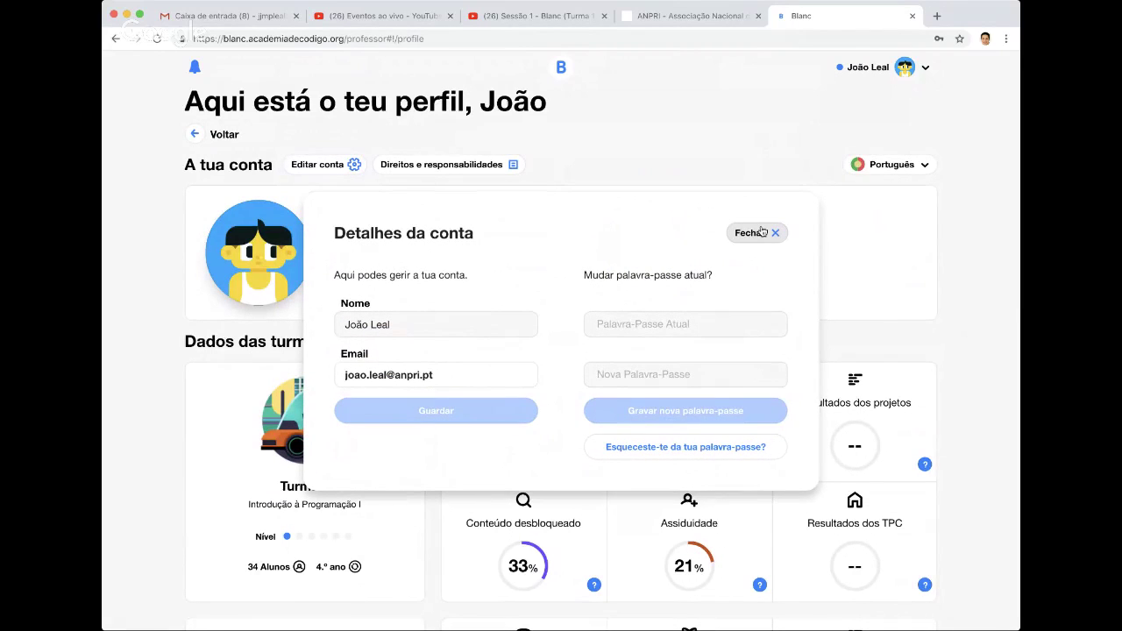
left_click(762, 231)
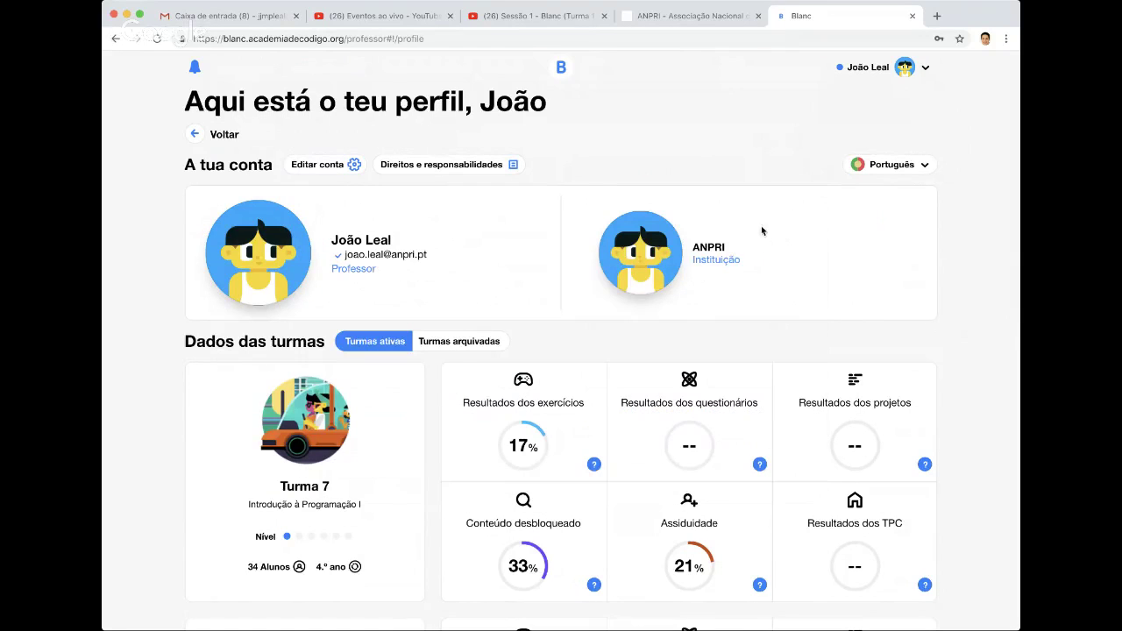
Step: Review the list of rights and responsibilities documents in the profile and return to the class list
left_click(502, 167)
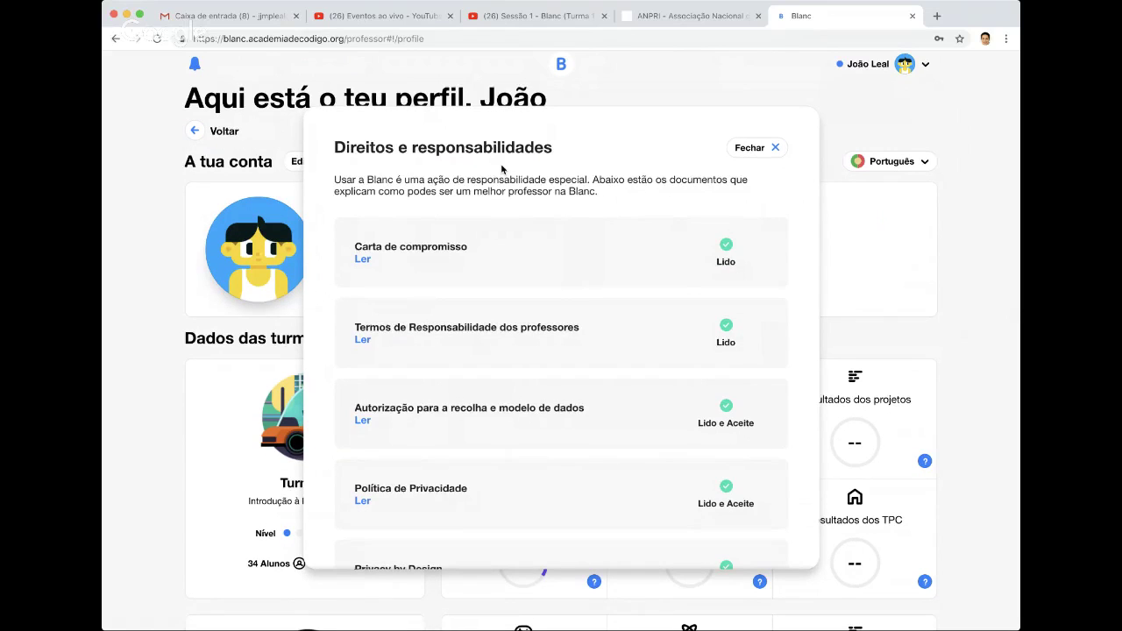
scroll(509, 211, "down", 3)
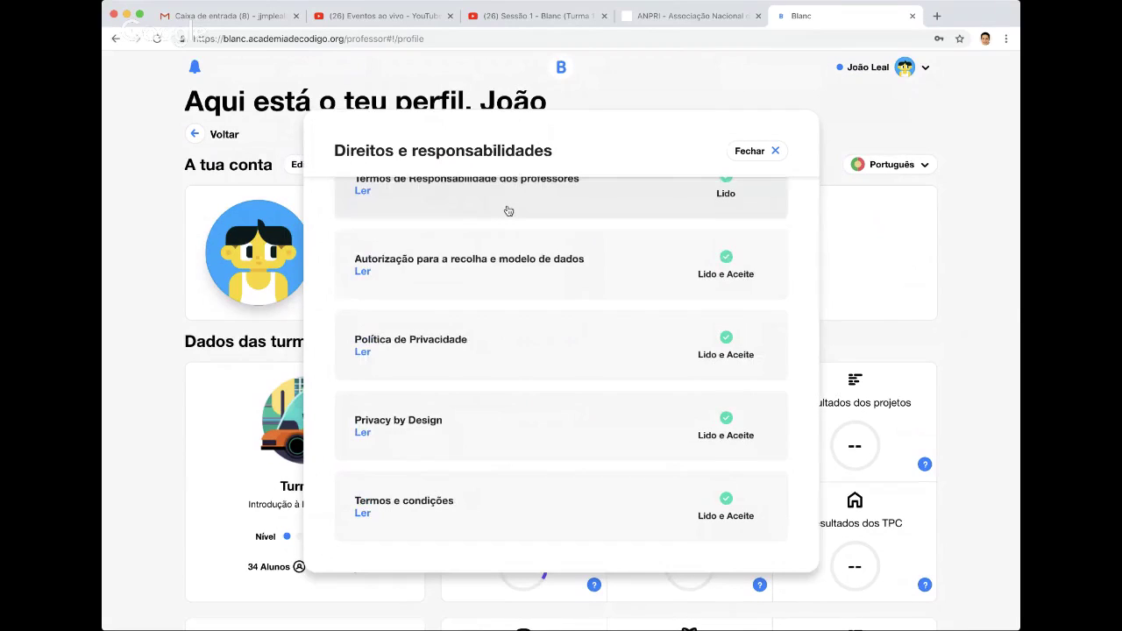
left_click(752, 152)
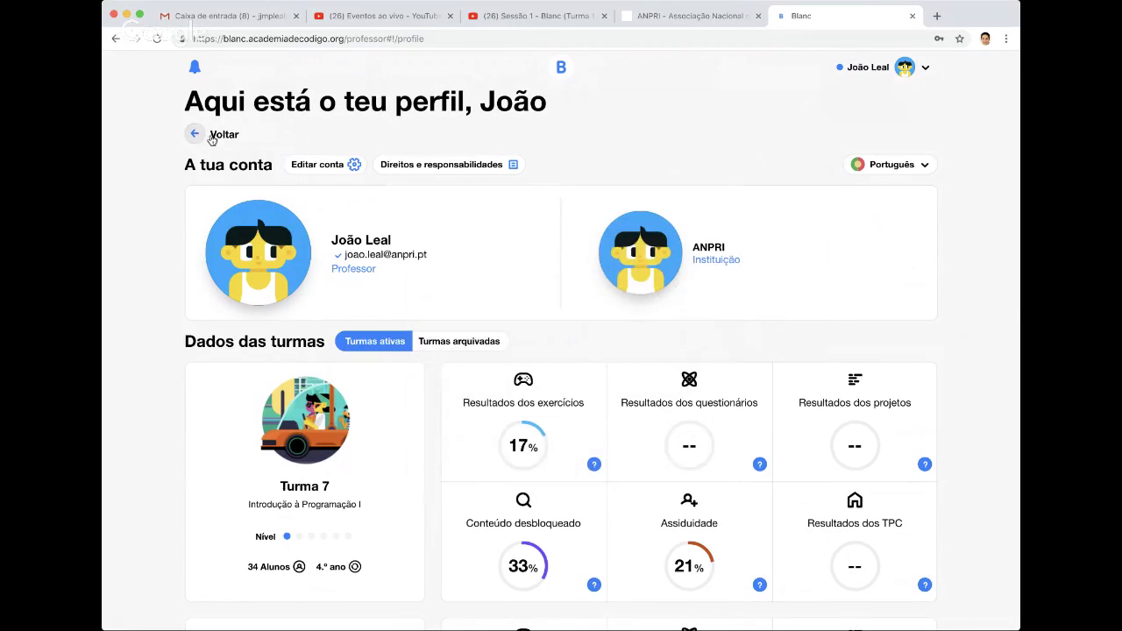
left_click(559, 70)
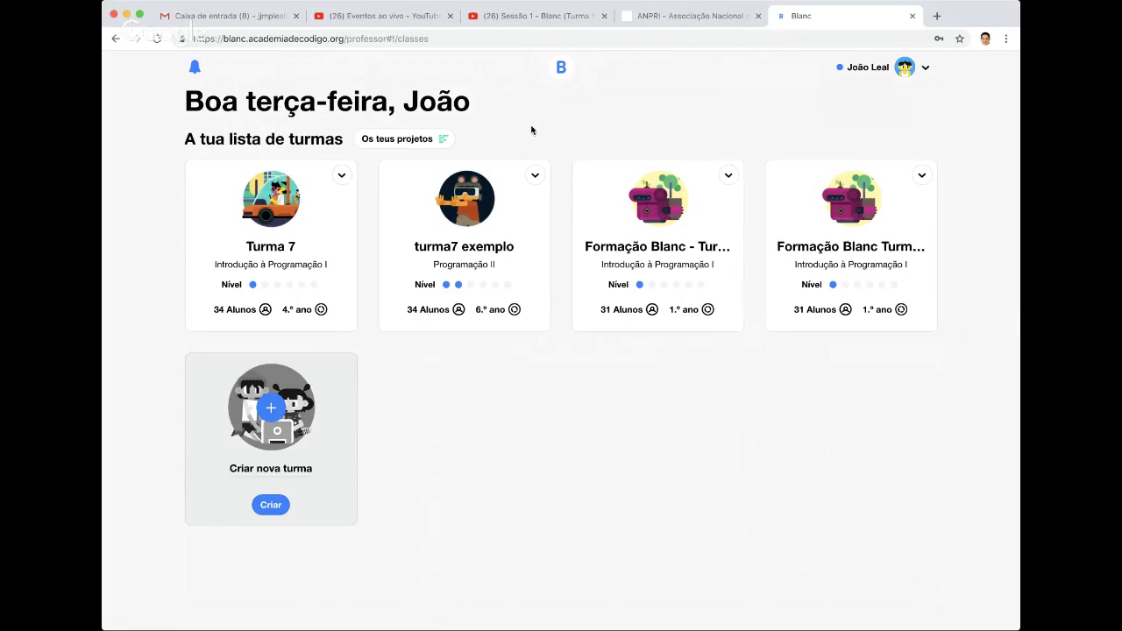
Step: Check the live chat of the YouTube stream and return to the class list in Blanc
left_click(519, 19)
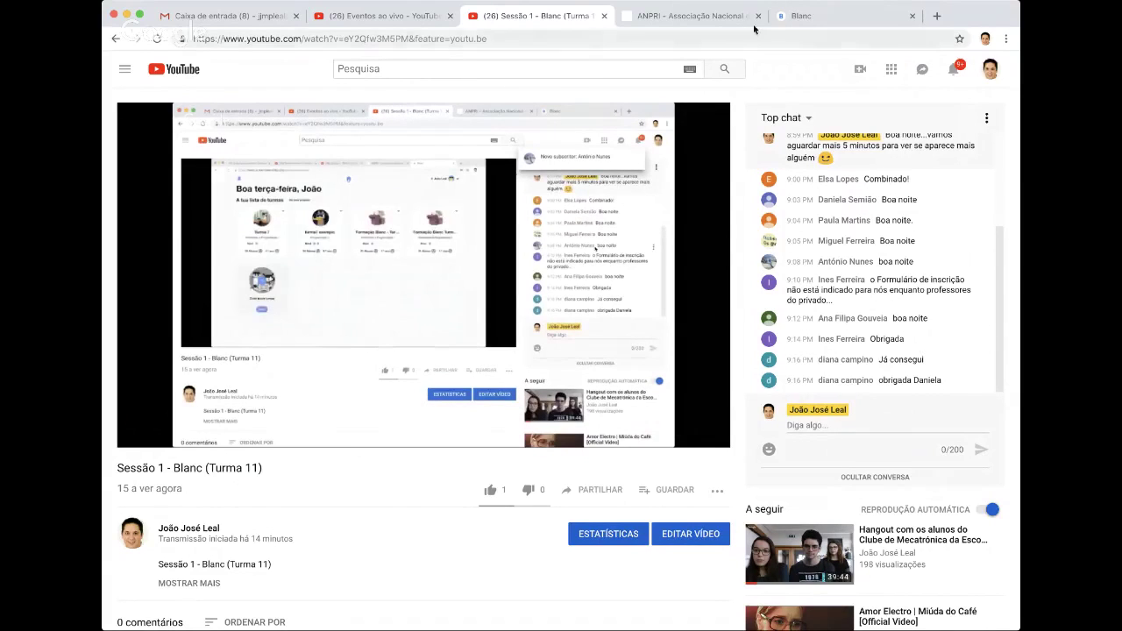
left_click(807, 26)
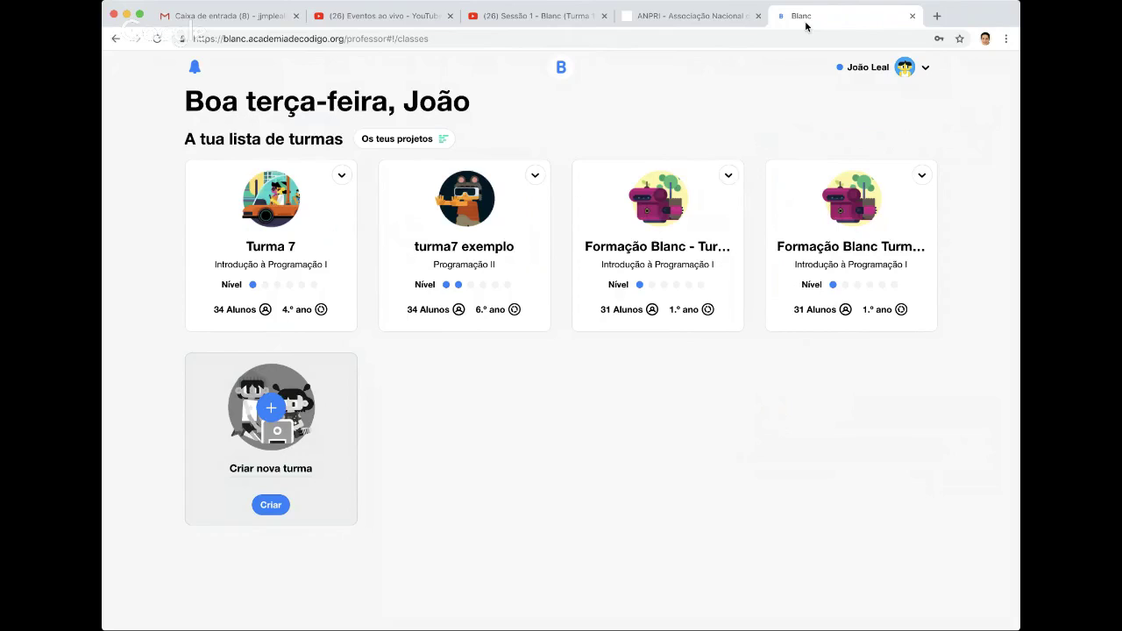
Step: Create a new class named "Turma 11" for the 1.º ano and continue to the curriculum choice
left_click(260, 429)
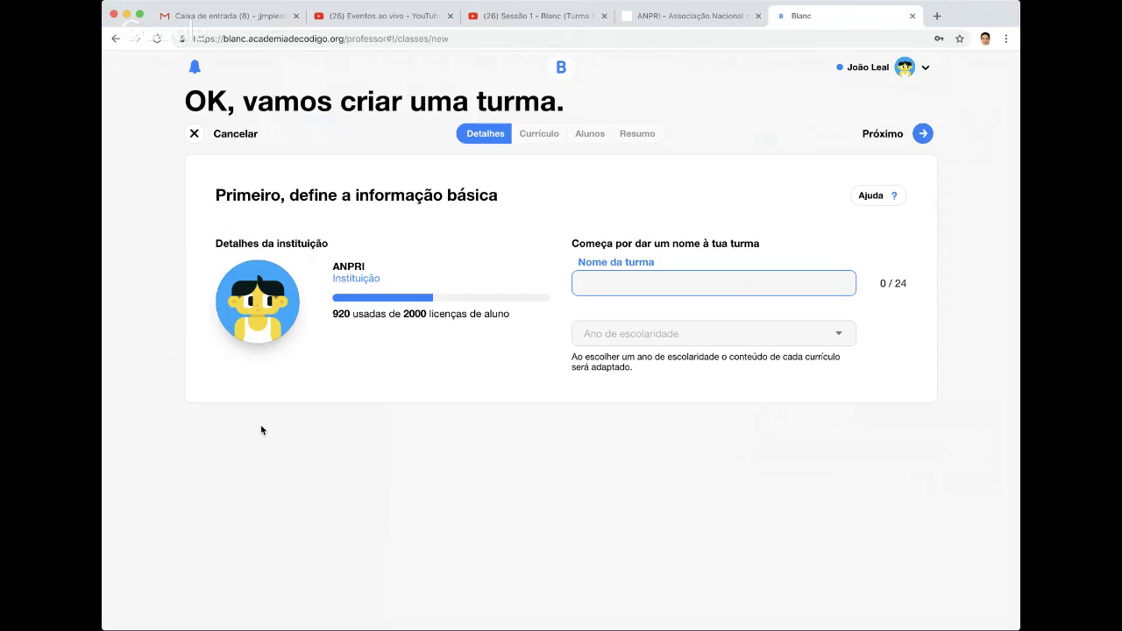
type("Turma 11")
left_click(681, 342)
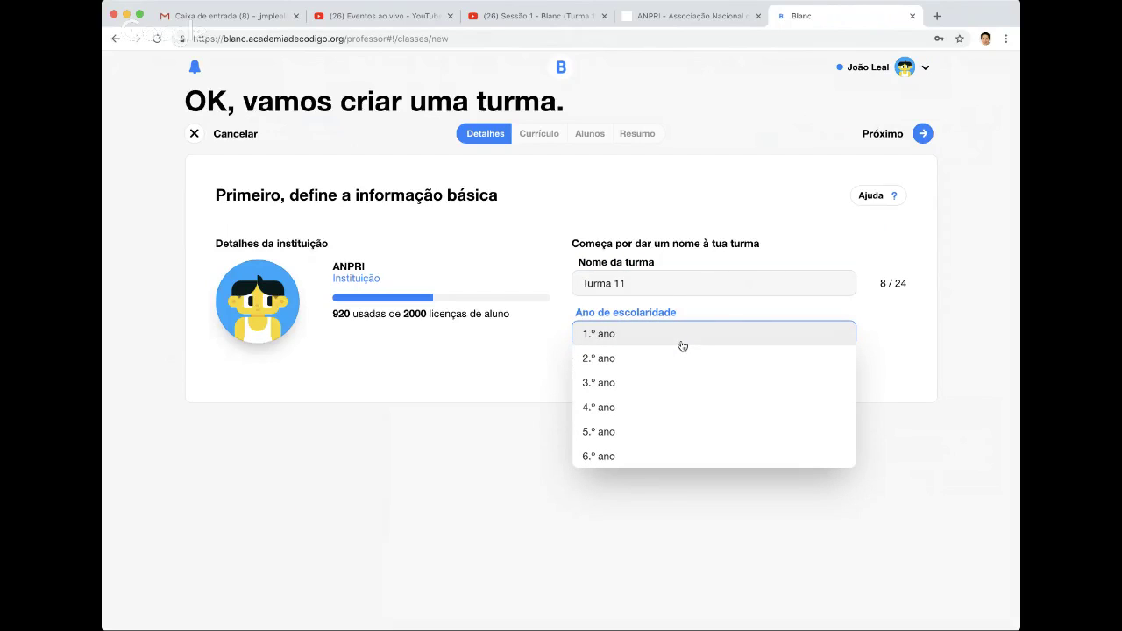
left_click(604, 334)
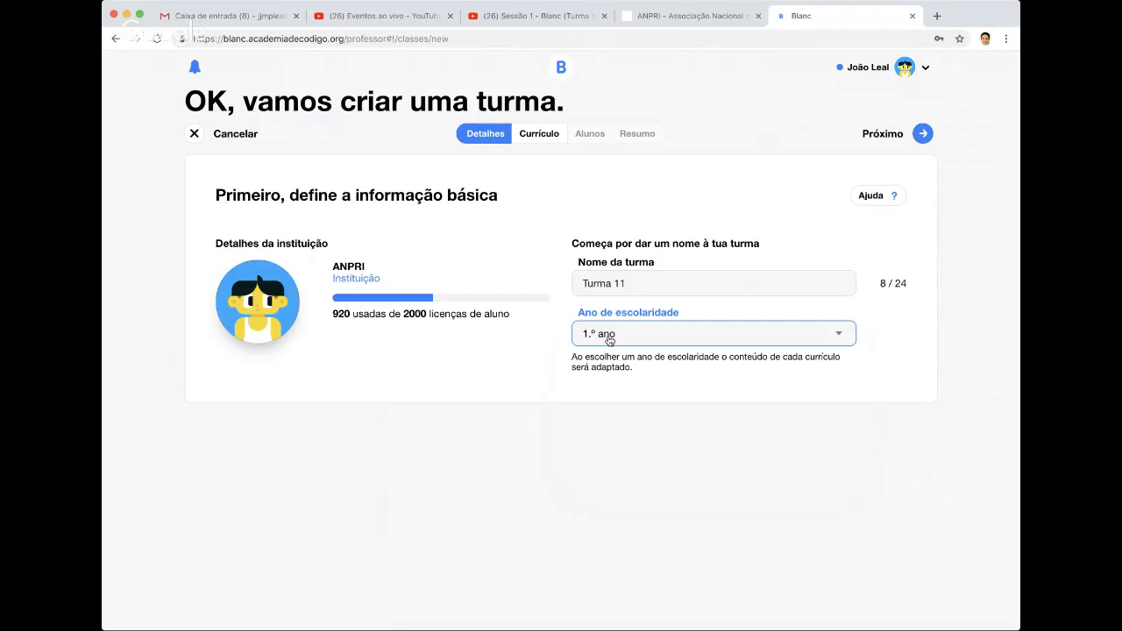
left_click(887, 134)
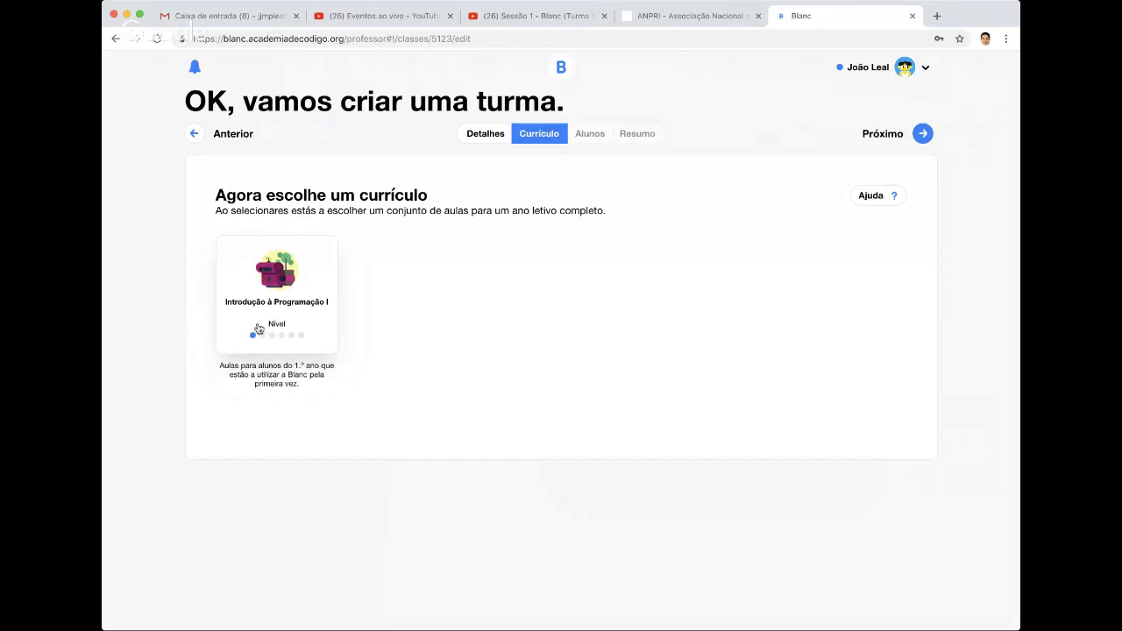
Step: Change the class's school year to 6.º ano and view the curricula offered for it
left_click(225, 138)
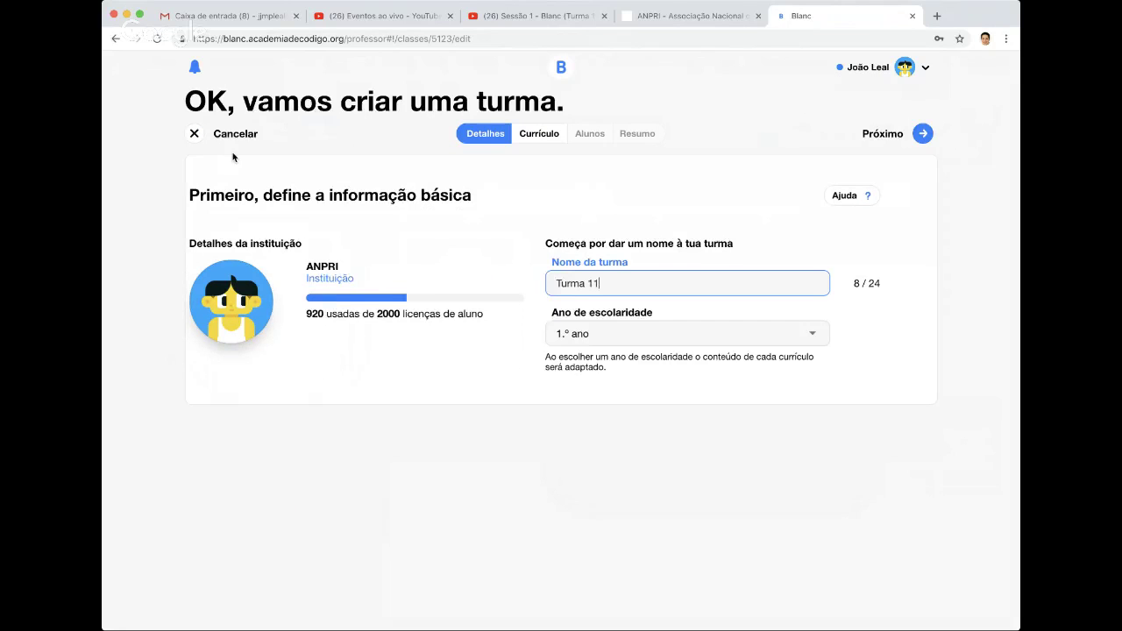
left_click(595, 329)
left_click(637, 457)
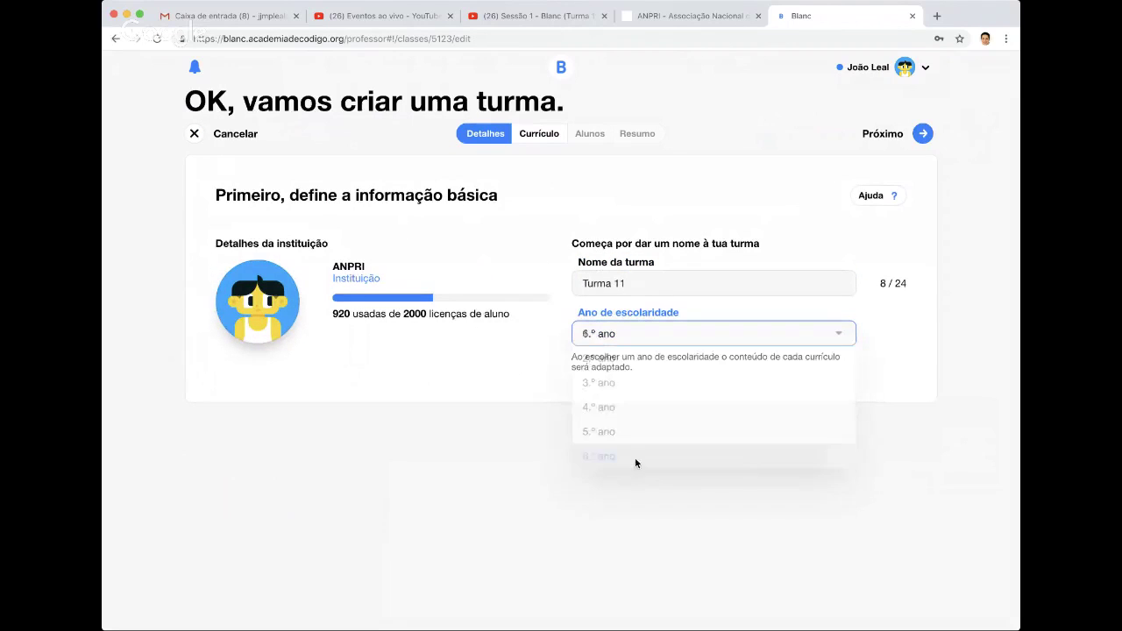
left_click(884, 135)
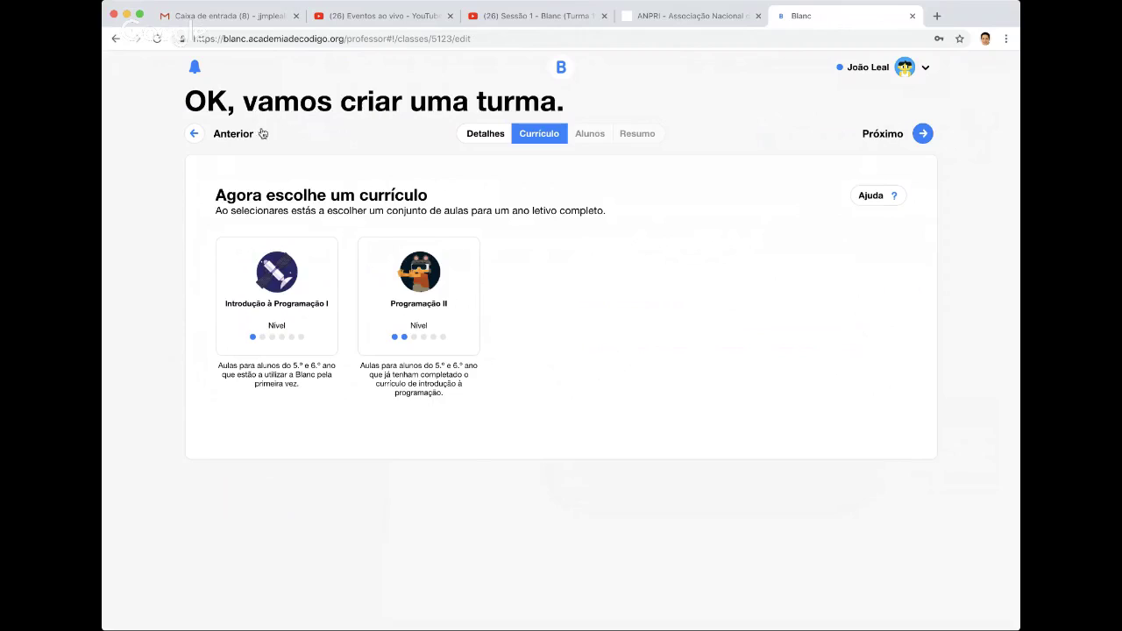
Step: Return to the class details and set the school year to 1.º ano
left_click(216, 135)
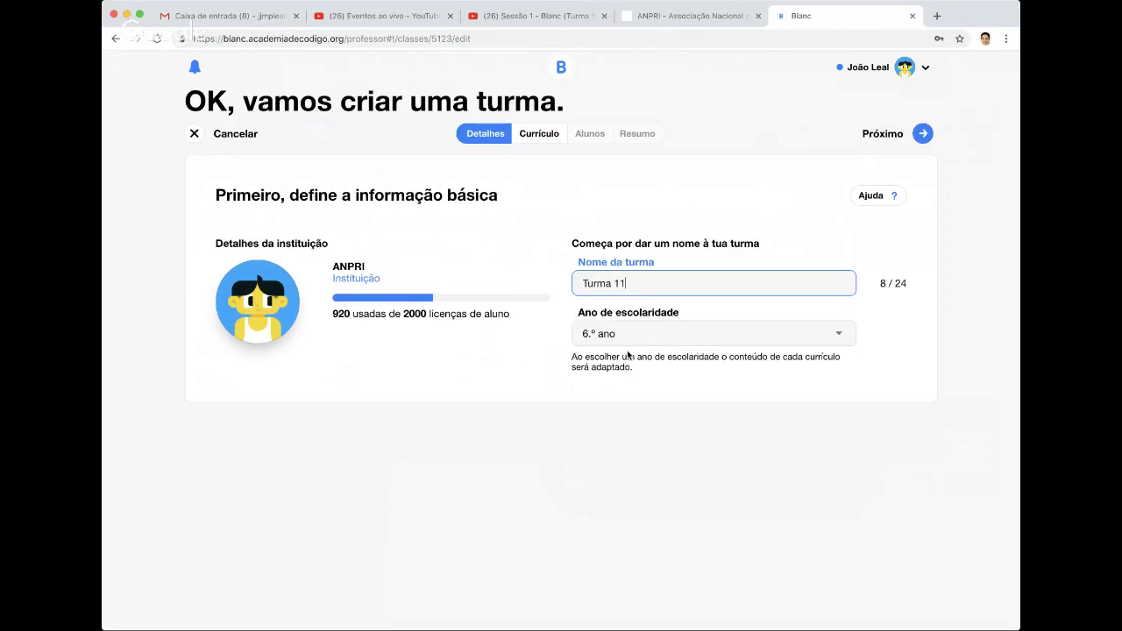
left_click(632, 341)
left_click(620, 214)
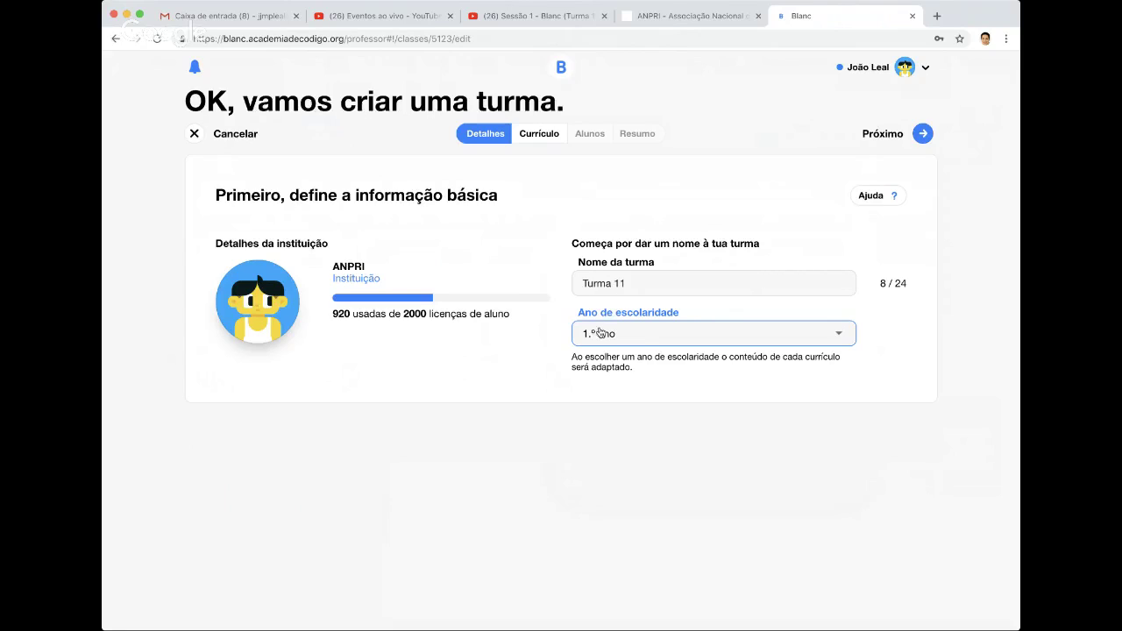
Step: Choose the Introdução à Programação I curriculum for the class and continue to the student stage
left_click(912, 142)
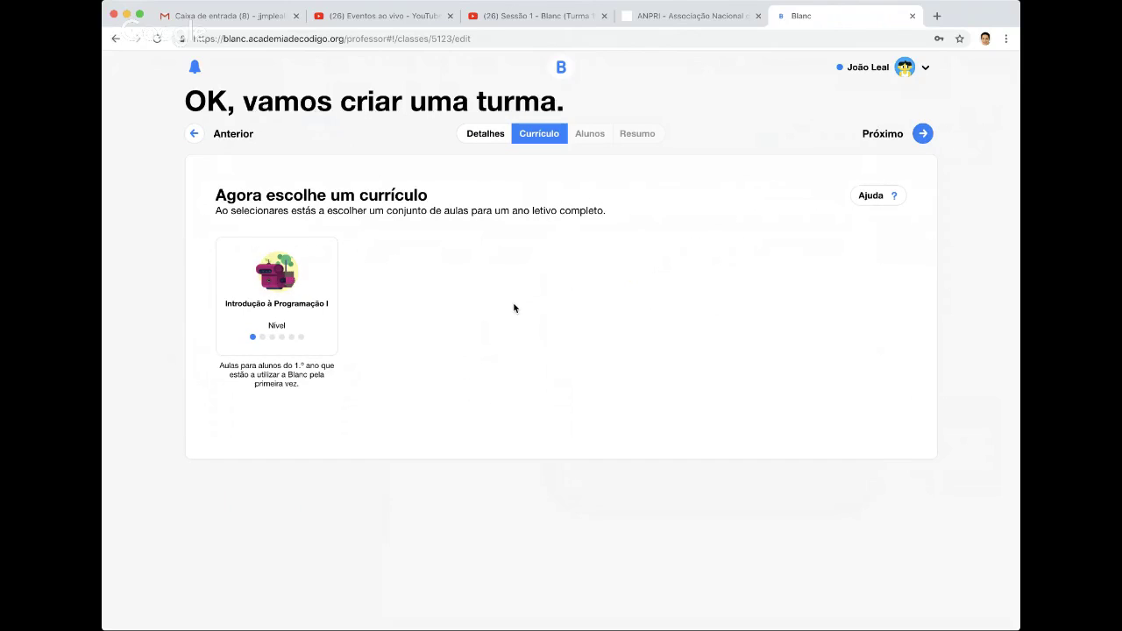
left_click(272, 306)
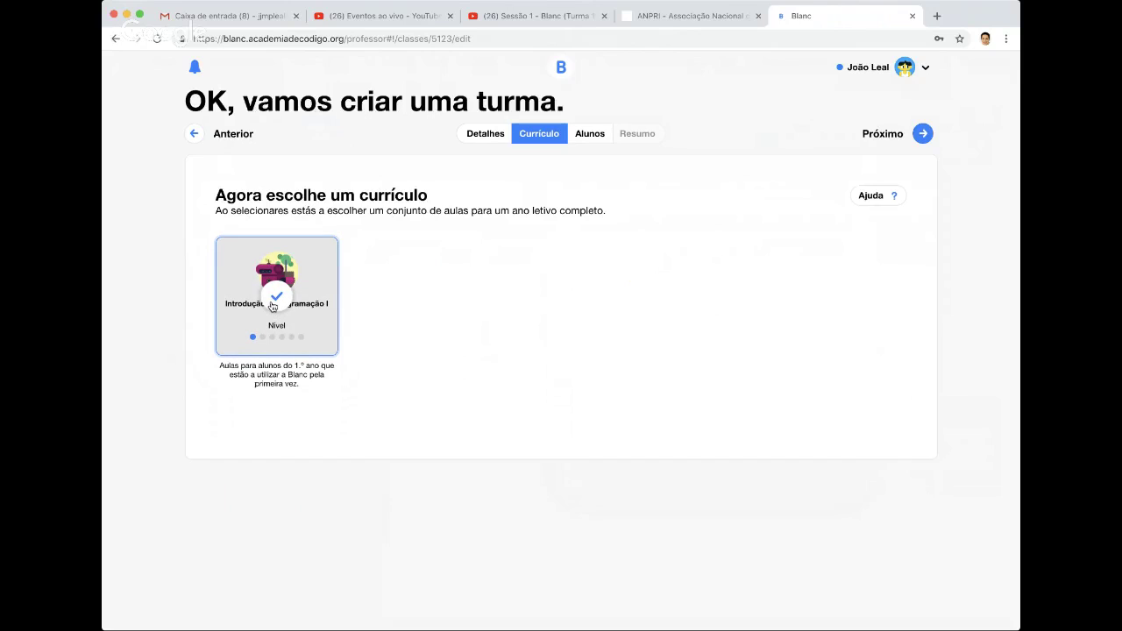
left_click(912, 134)
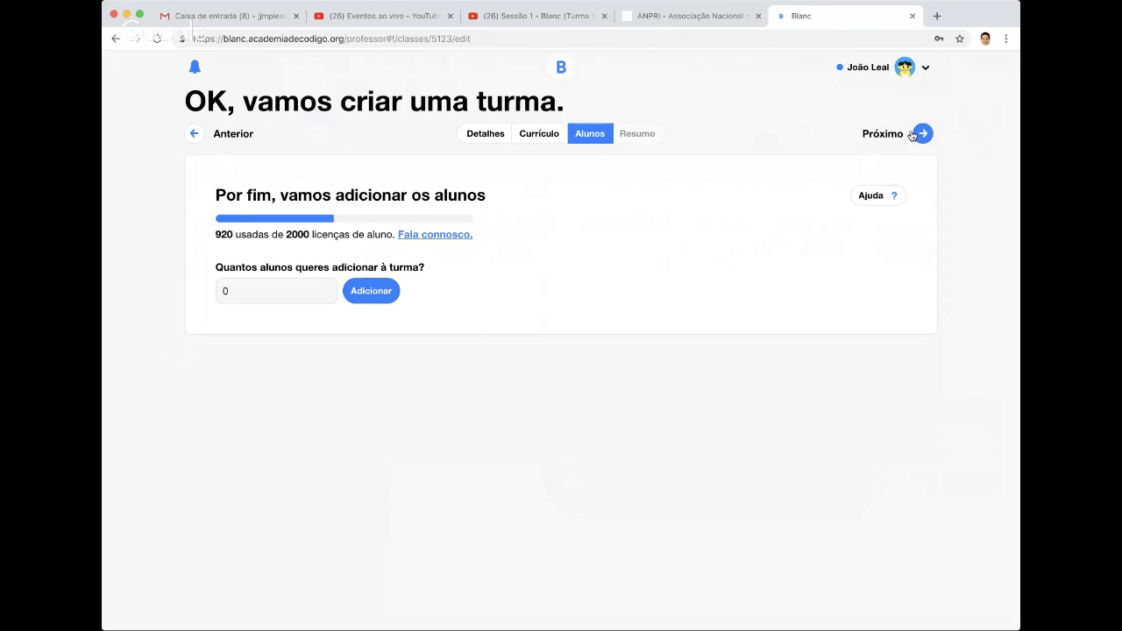
Step: Check the YouTube stream's live chat for new messages and return to the class setup in Blanc
left_click(509, 15)
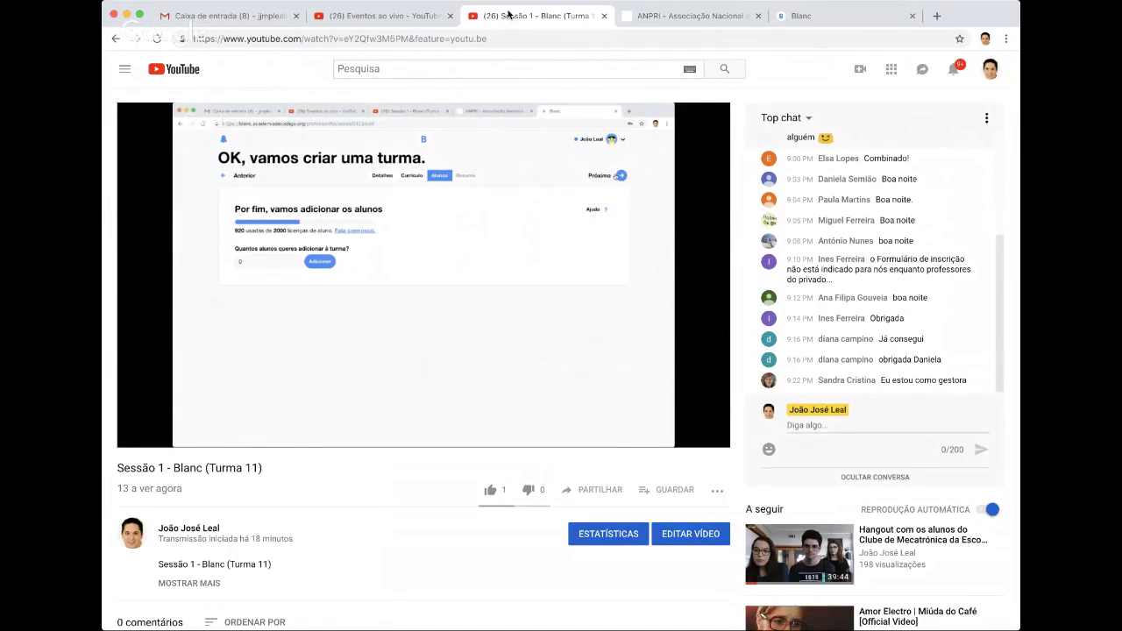
left_click(810, 17)
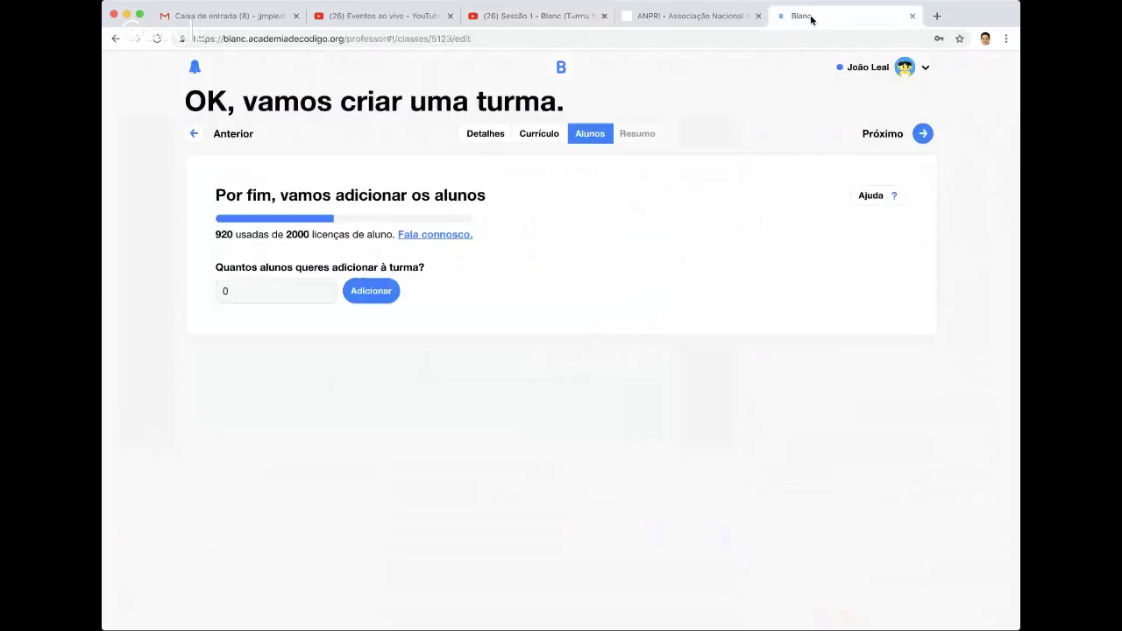
Step: Add 17 students to the class and look through the generated list of student usernames
left_click(269, 299)
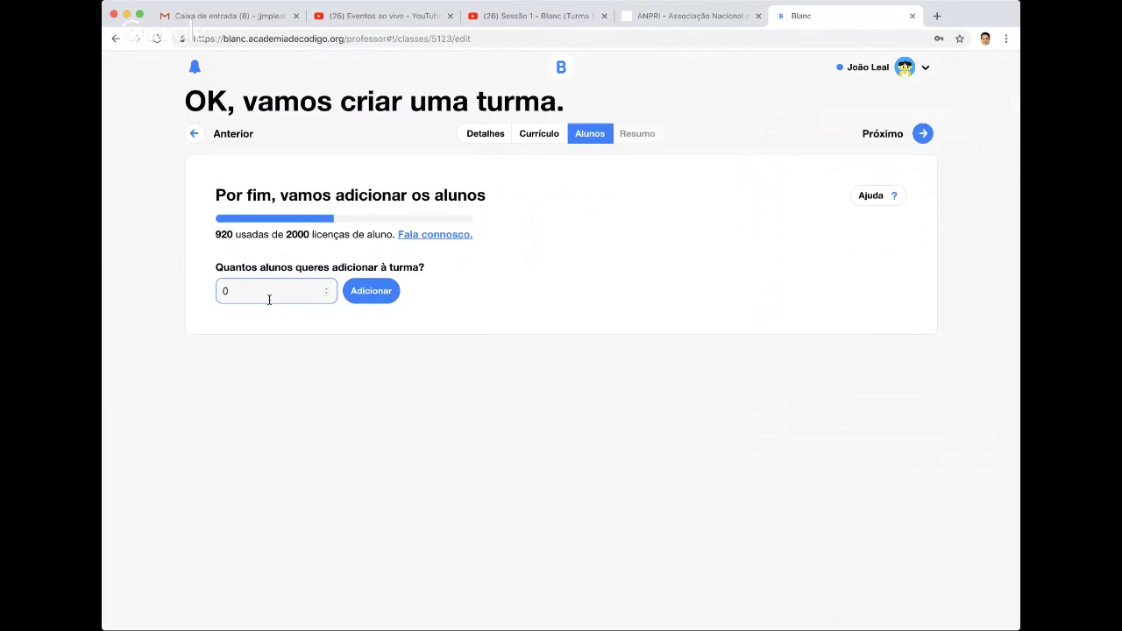
key("BackSpace")
type("17")
left_click(363, 291)
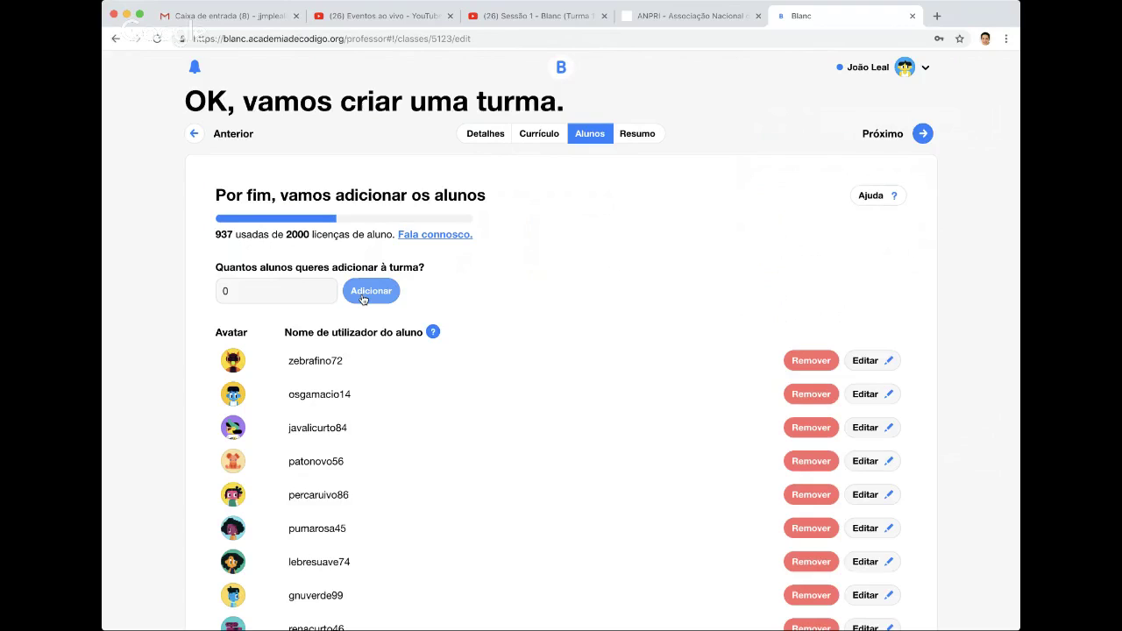
scroll(409, 378, "down", 5)
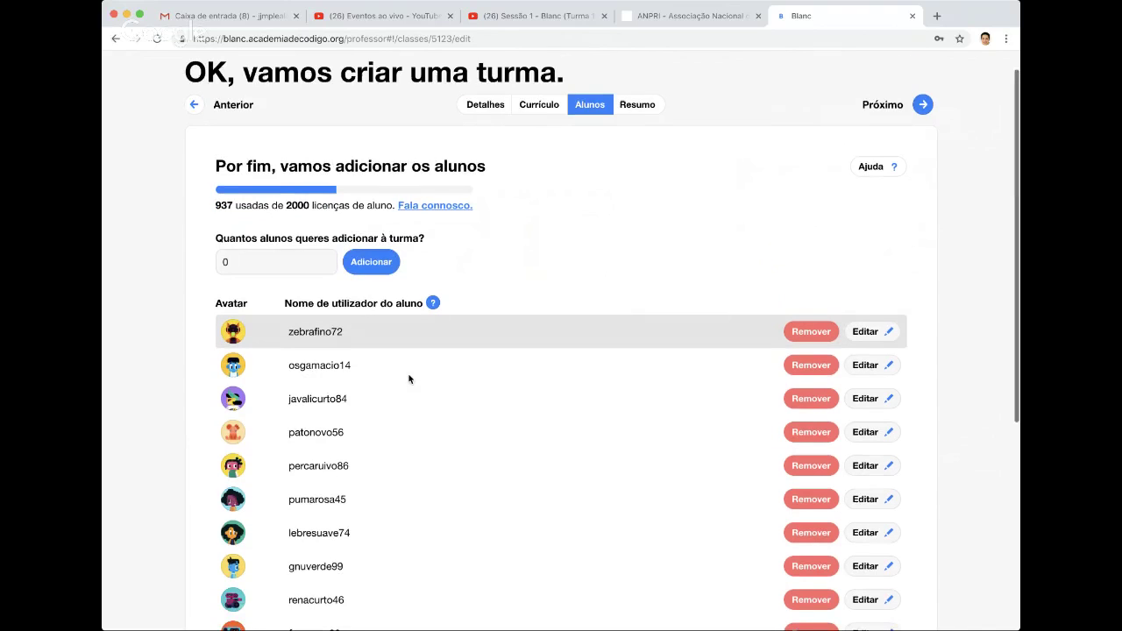
scroll(394, 314, "up", 4)
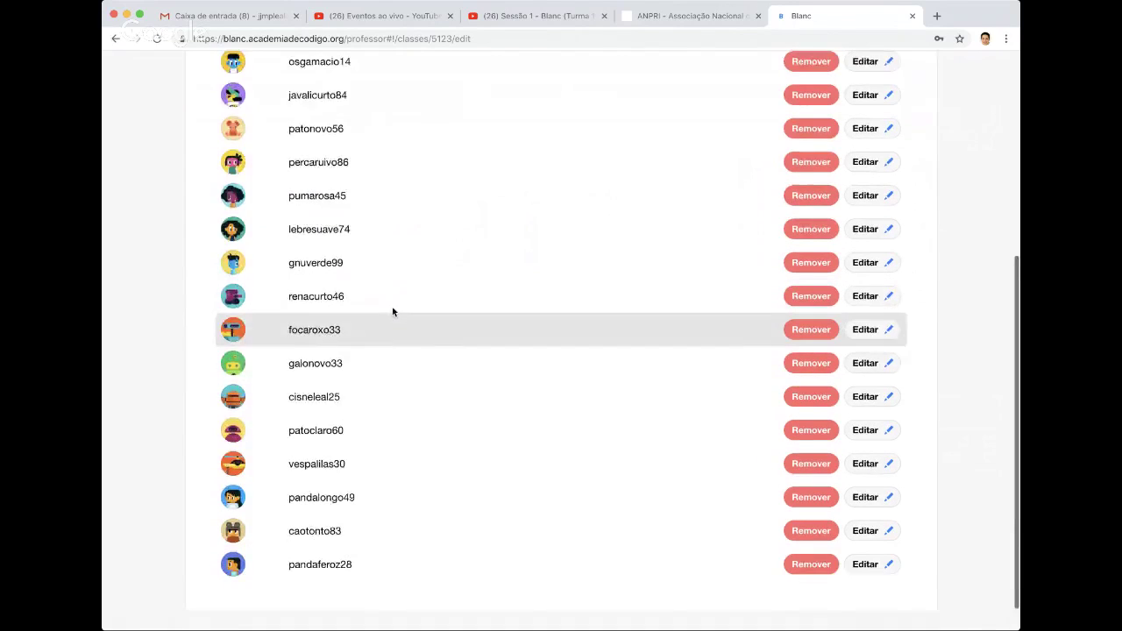
Step: Generate a new username for the first student in the list, going through three suggestions, and save the last one
scroll(393, 312, "up", 1)
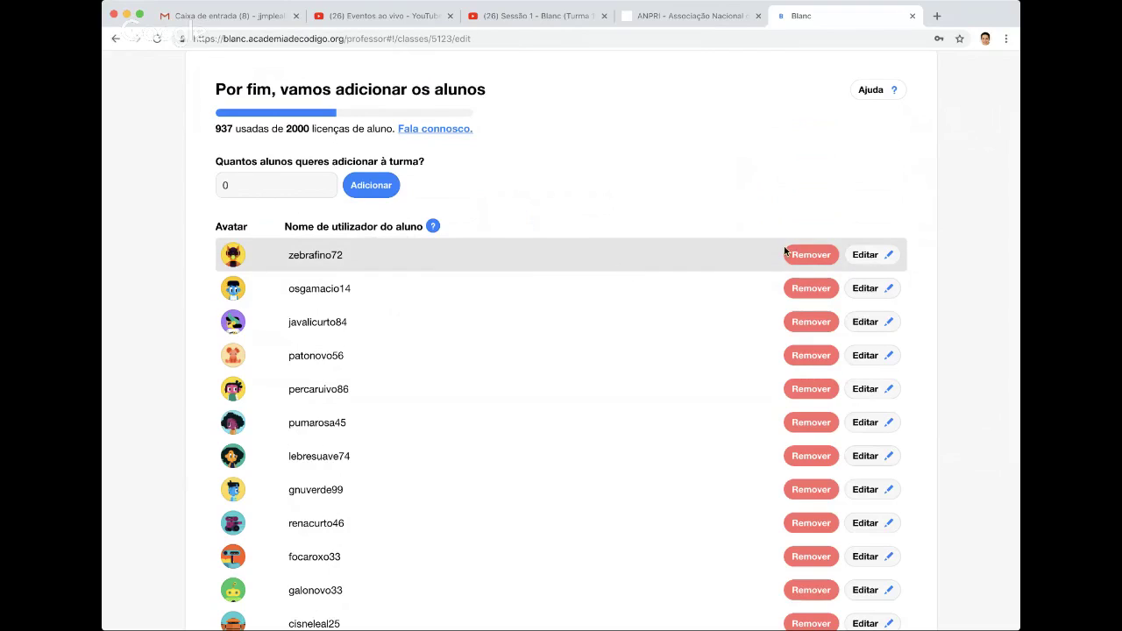
left_click(871, 258)
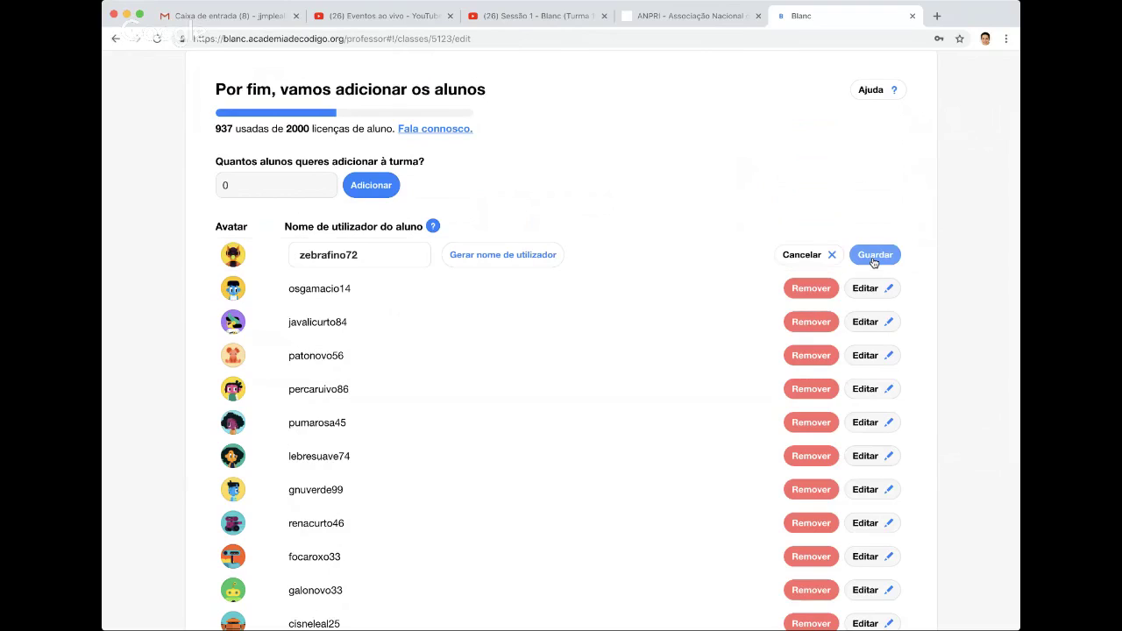
left_click(528, 255)
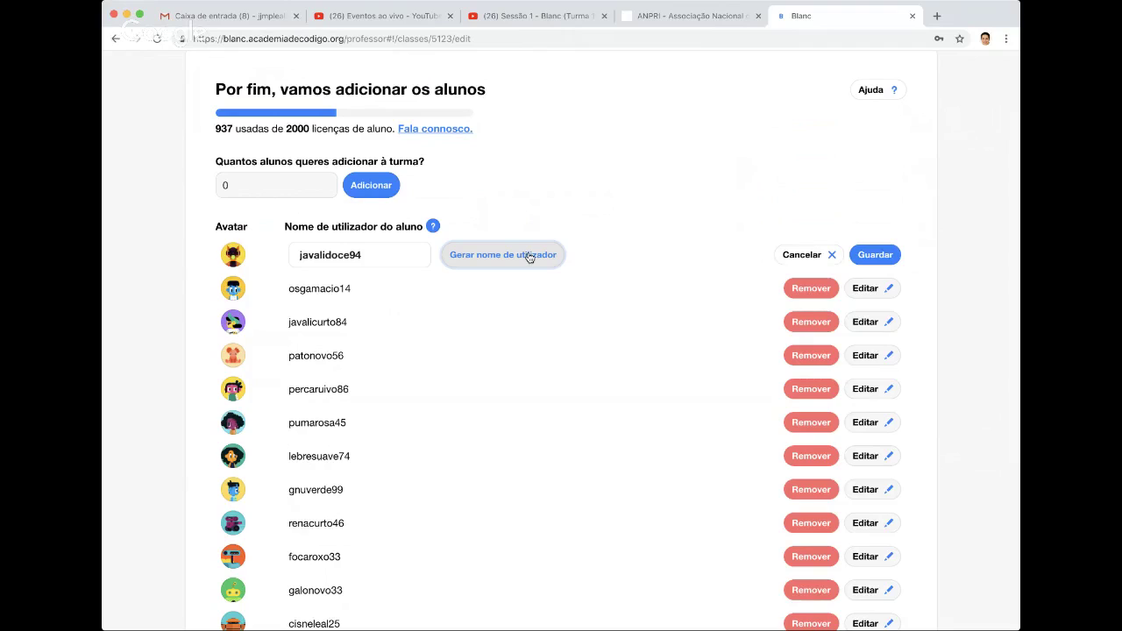
left_click(528, 255)
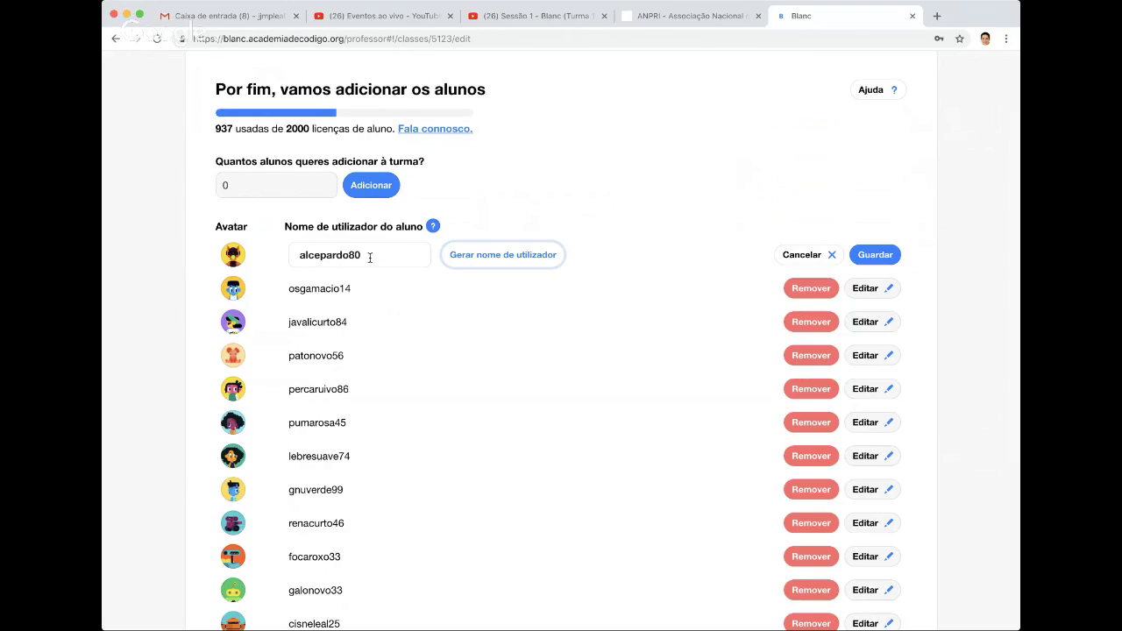
left_click(467, 260)
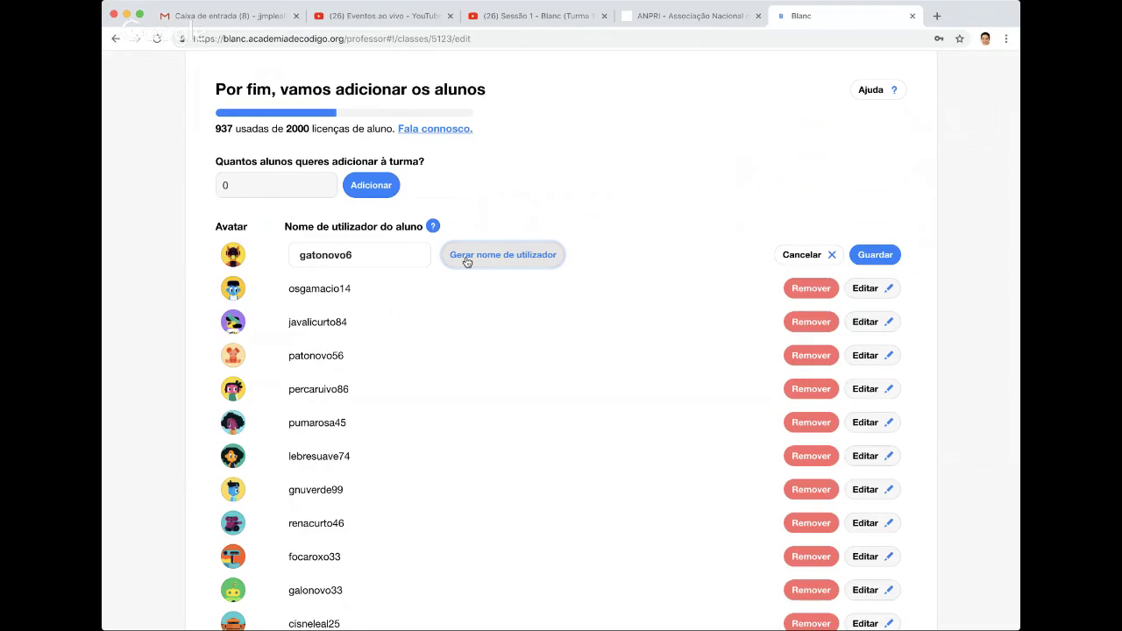
left_click(868, 255)
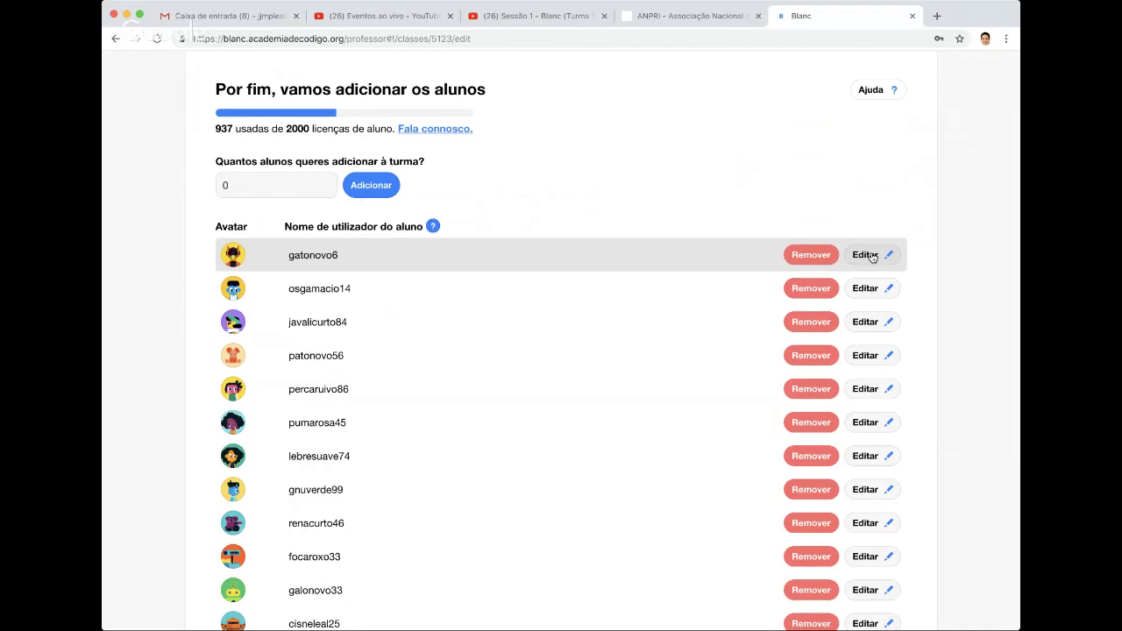
Step: Continue to the class summary, recheck the first student's username in the student list, and return to the summary
scroll(871, 256, "down", 1)
scroll(855, 251, "up", 3)
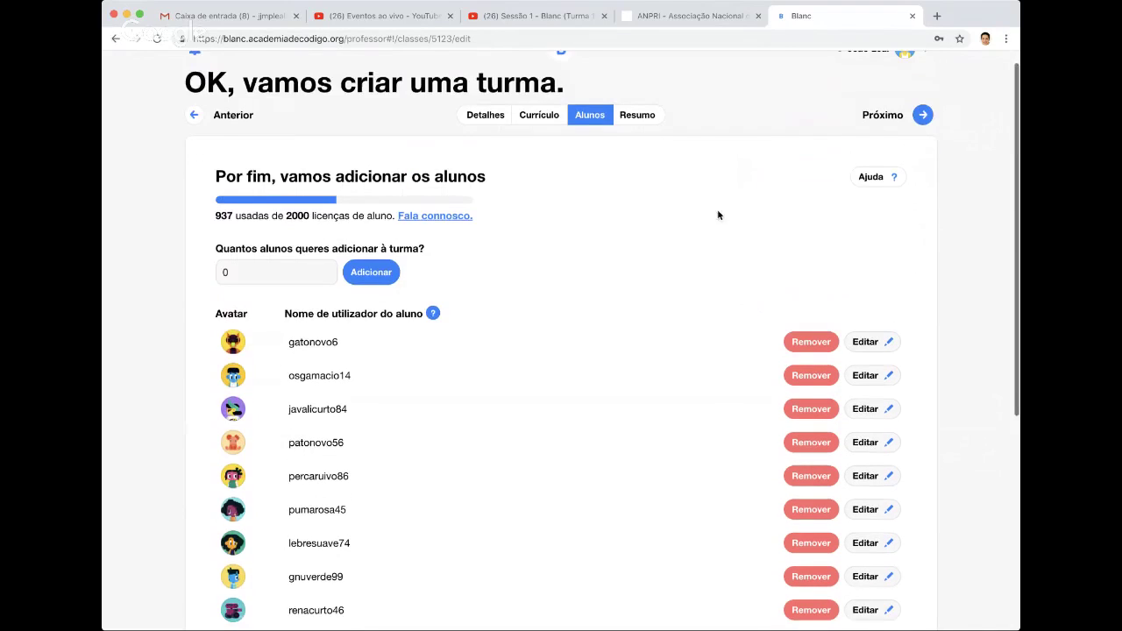
left_click(883, 120)
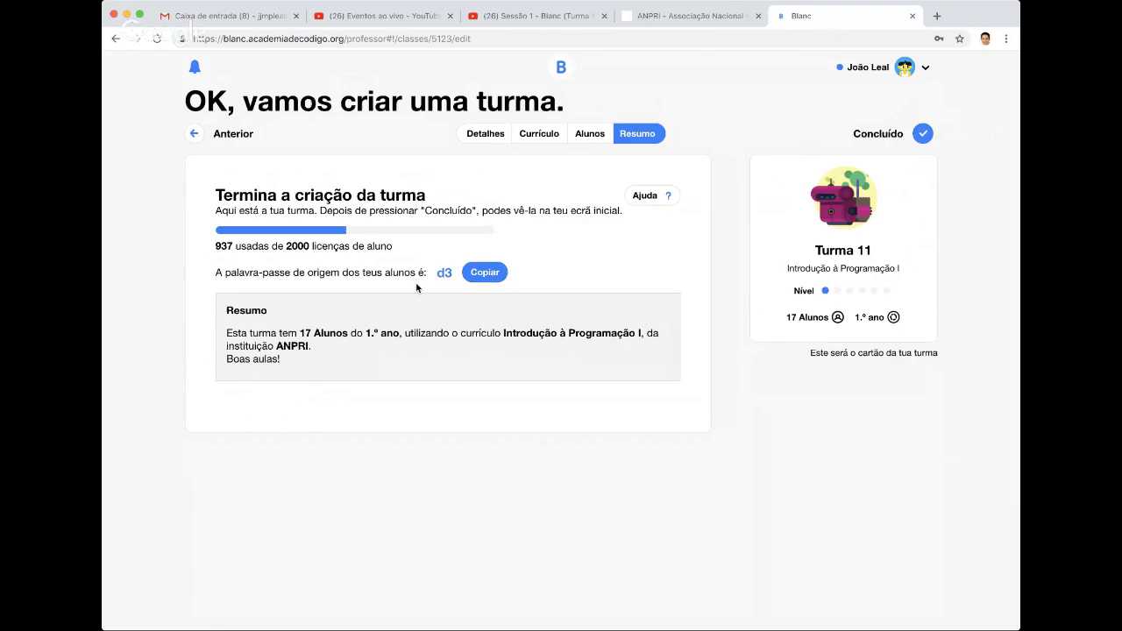
left_click(593, 136)
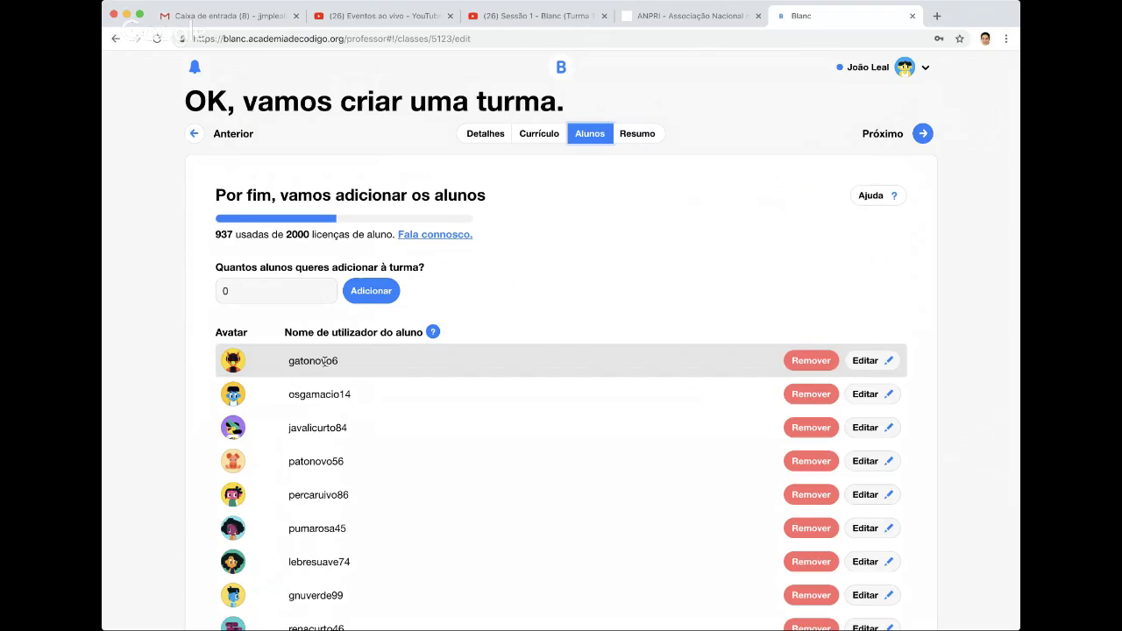
left_click(894, 136)
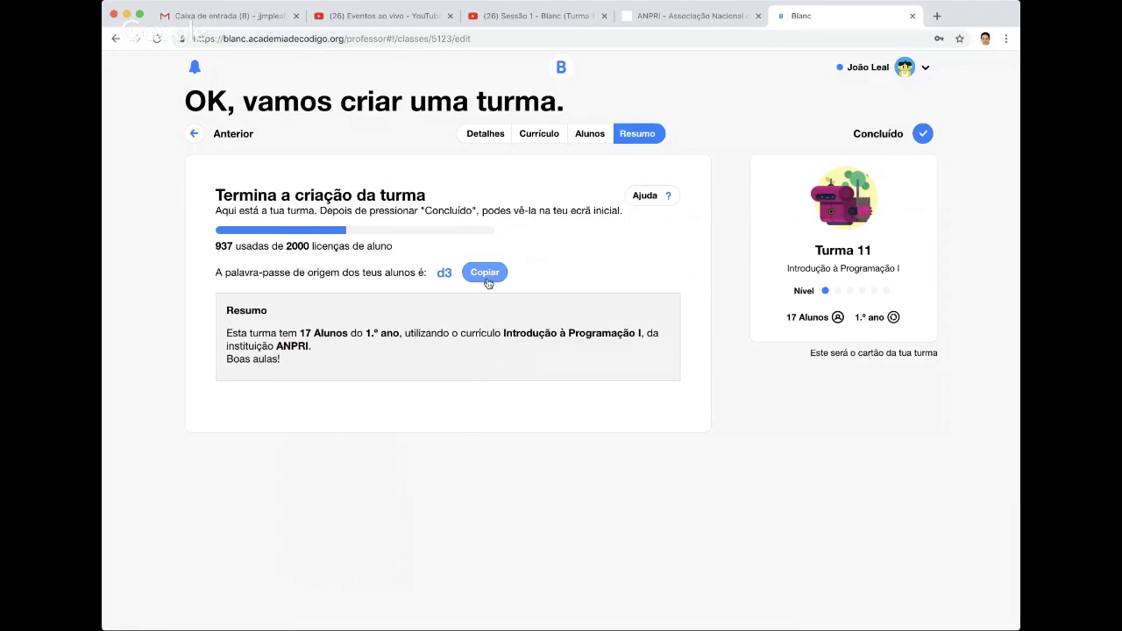
Step: Sign out of the teacher account and sign in as the student gatonovo6 with the students' initial password
left_click(888, 77)
left_click(884, 141)
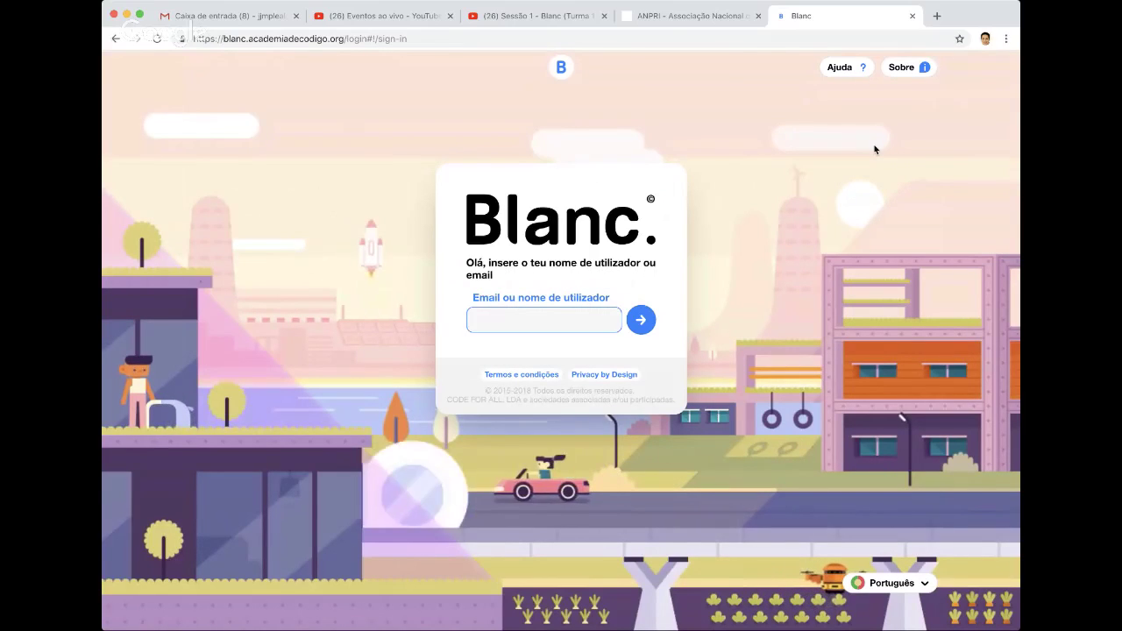
type("gat")
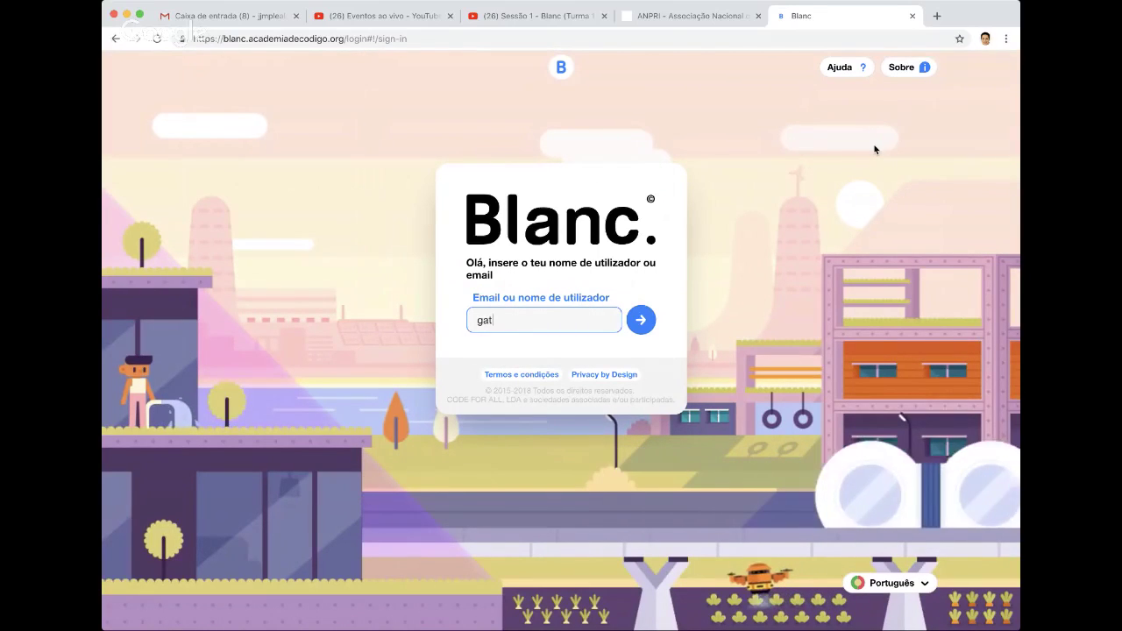
type("onovo6")
key("Return")
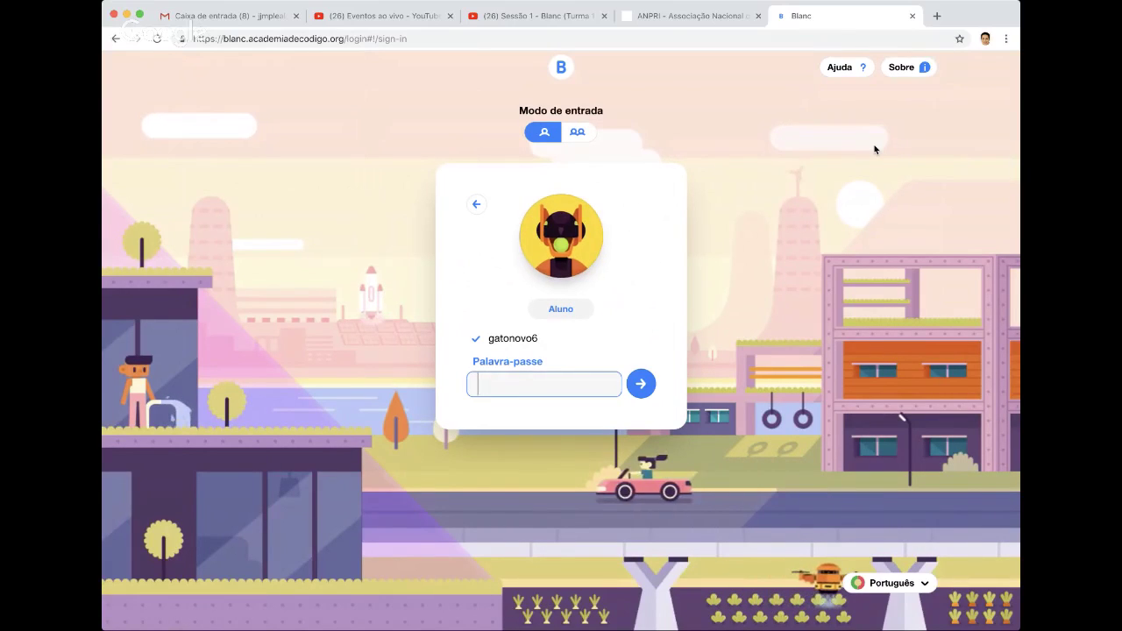
type("••")
key("Return")
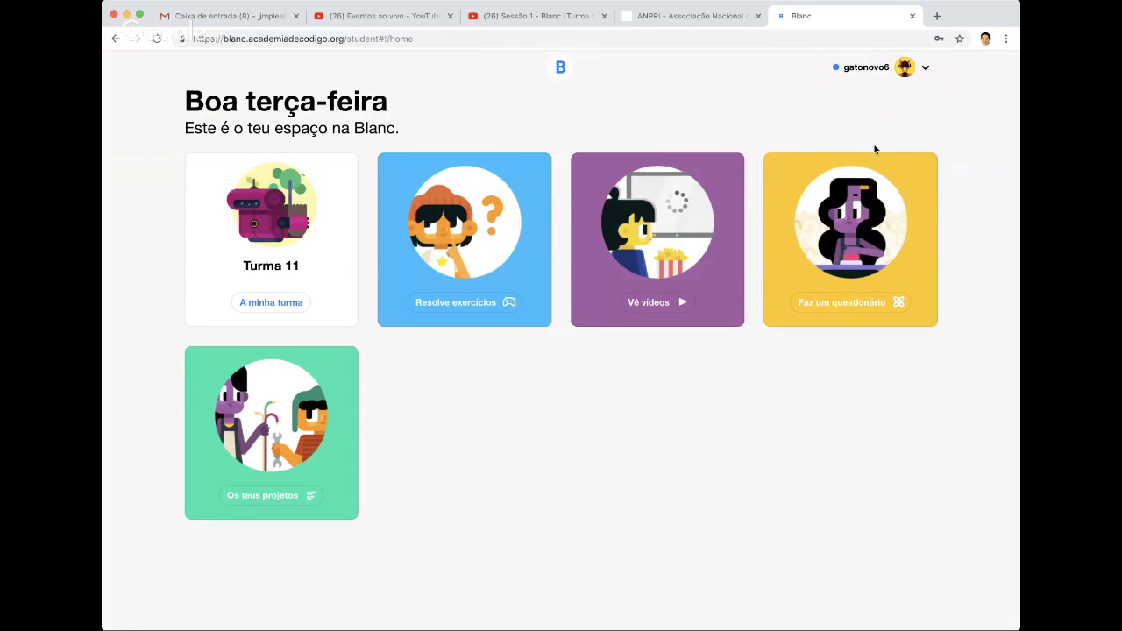
Step: Look through the student's class, exercises, videos, questionnaires and projects pages, and return to the student home page
left_click(303, 223)
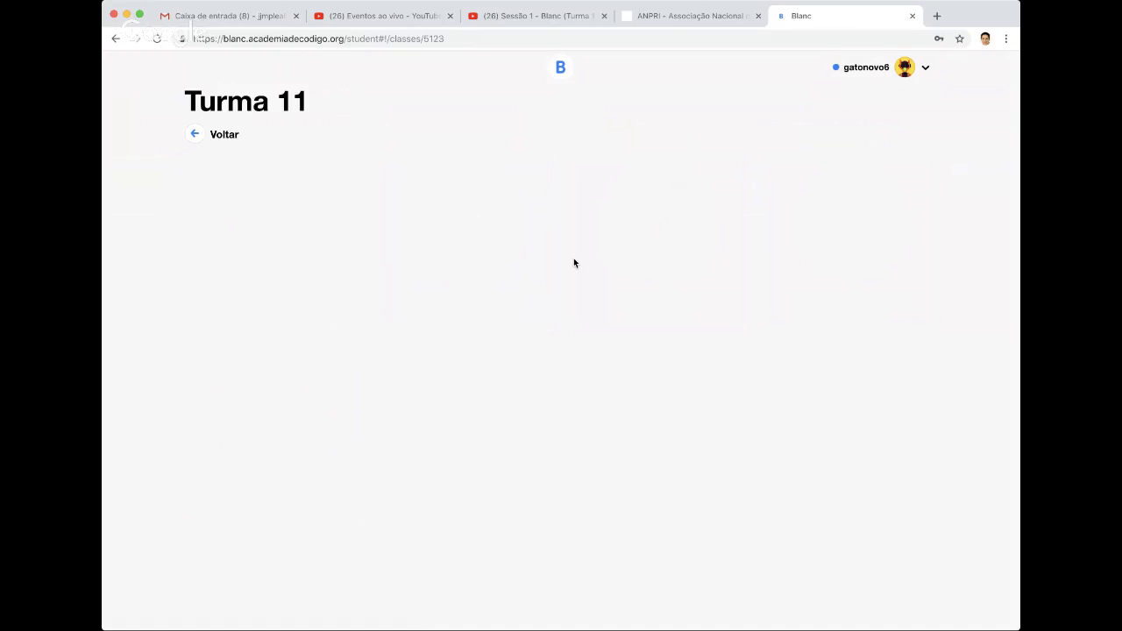
left_click(218, 136)
left_click(481, 235)
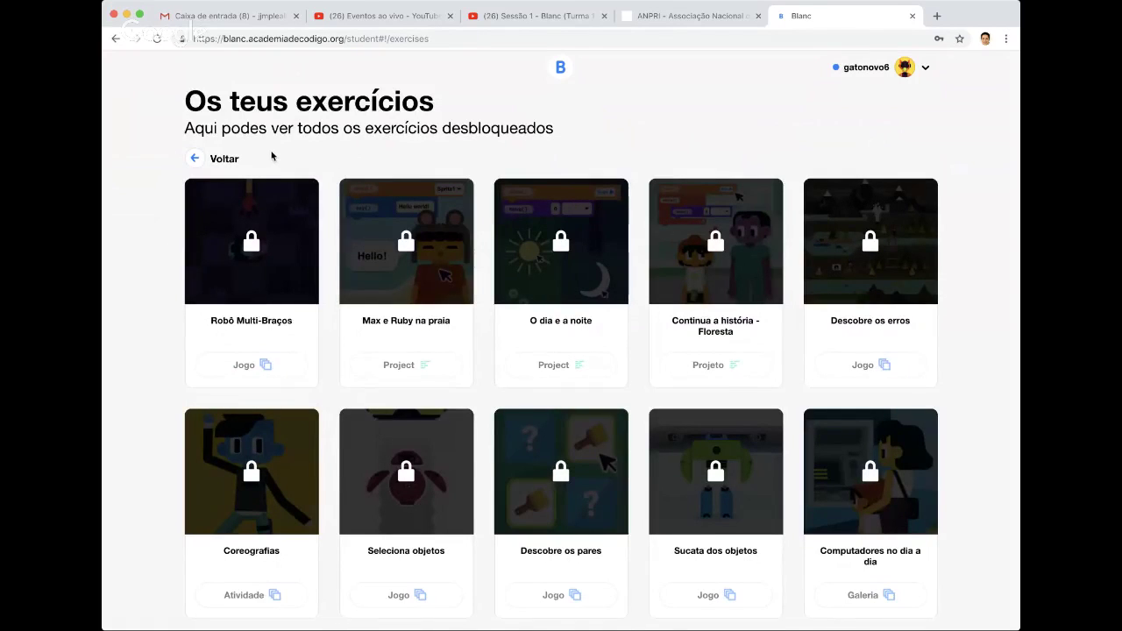
left_click(199, 157)
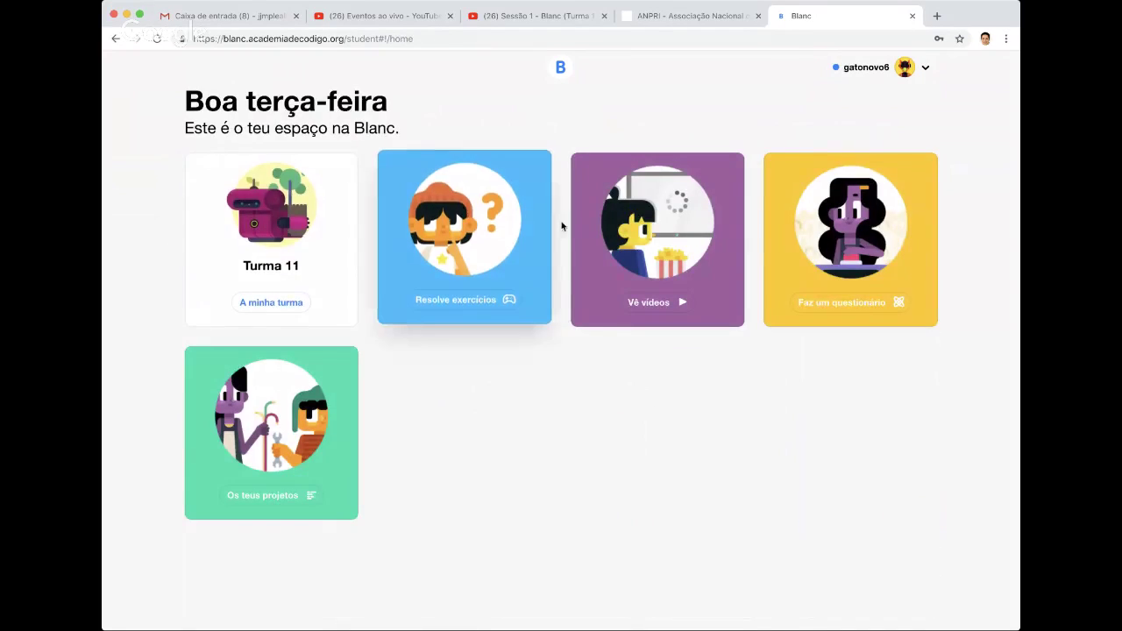
left_click(665, 237)
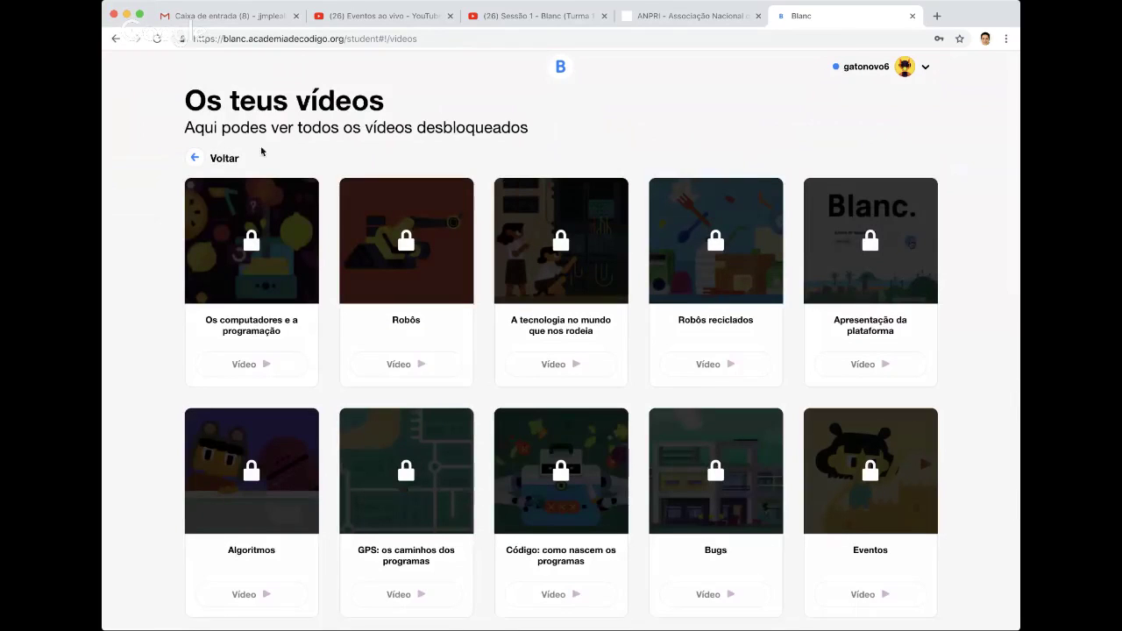
left_click(195, 158)
left_click(919, 284)
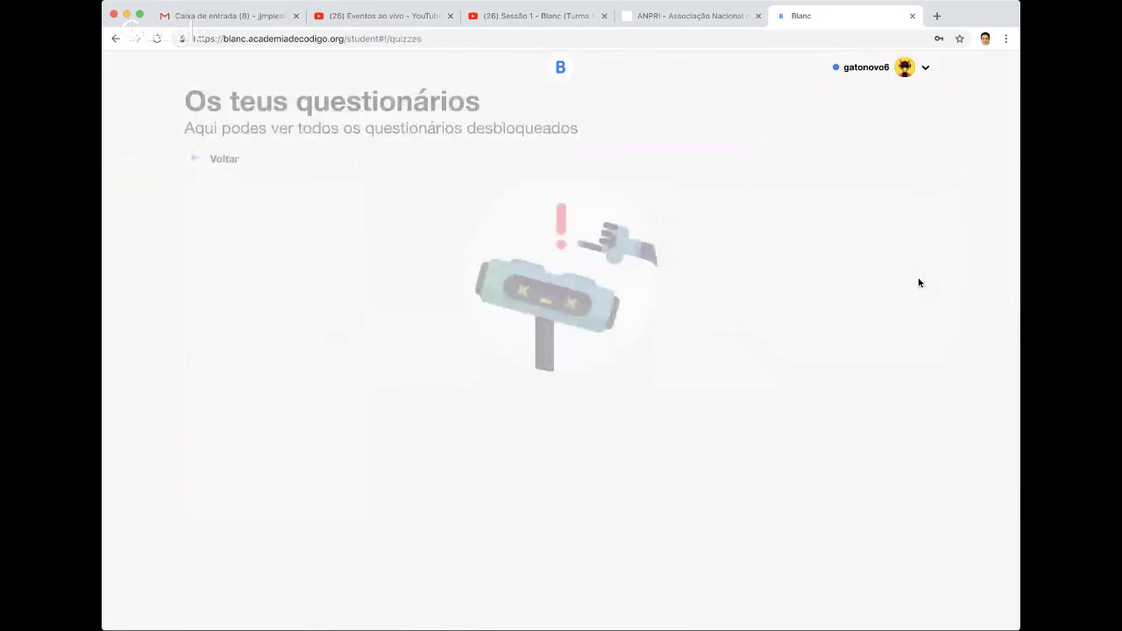
left_click(216, 158)
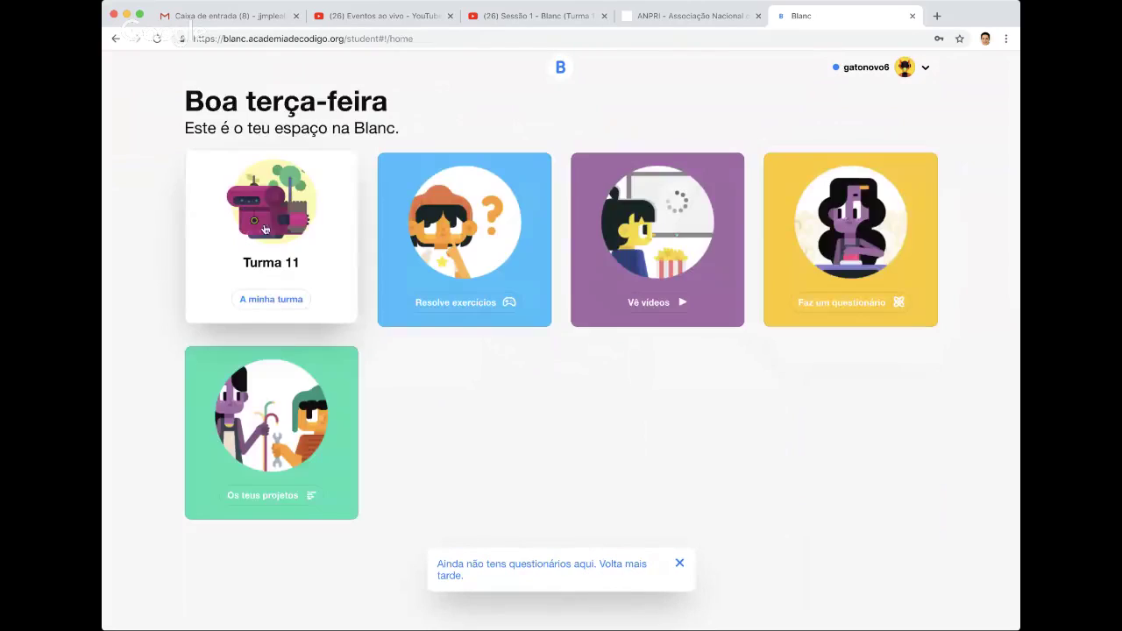
left_click(313, 379)
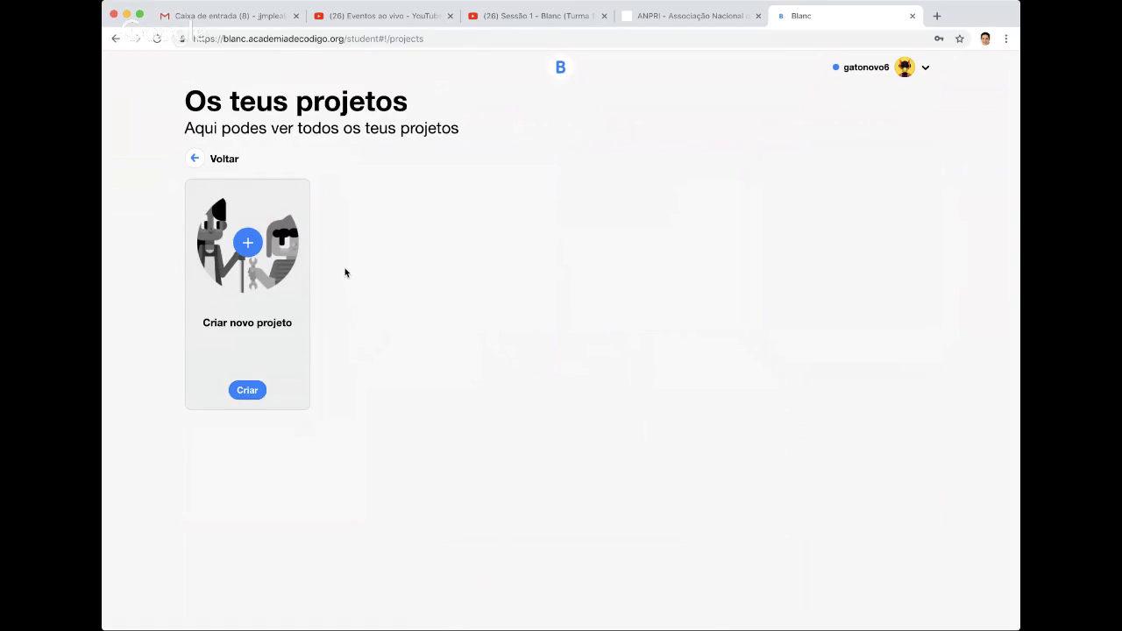
left_click(223, 162)
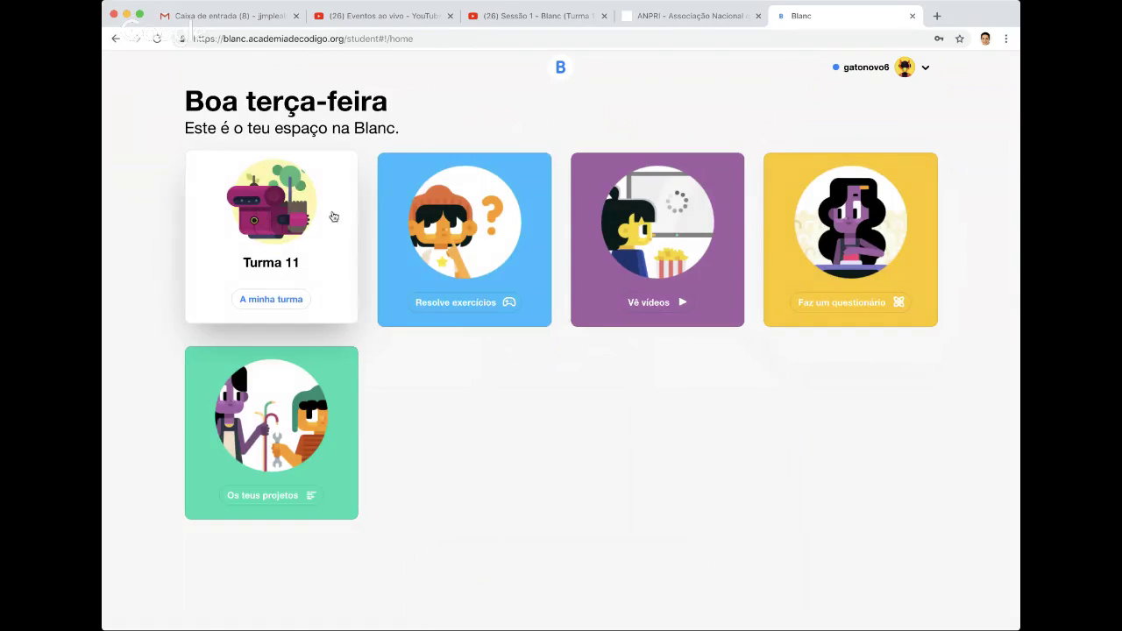